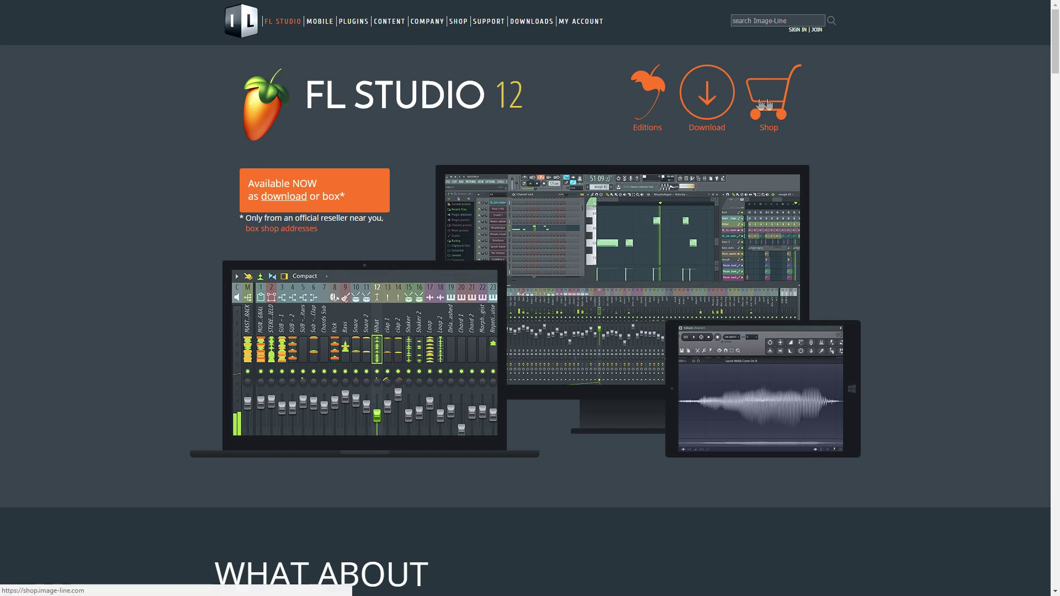
Open the editions page and scroll the Fruity, Producer, Signature and All Plugins Bundle comparison
{"action": "left_click", "coordinate": [648, 101]}
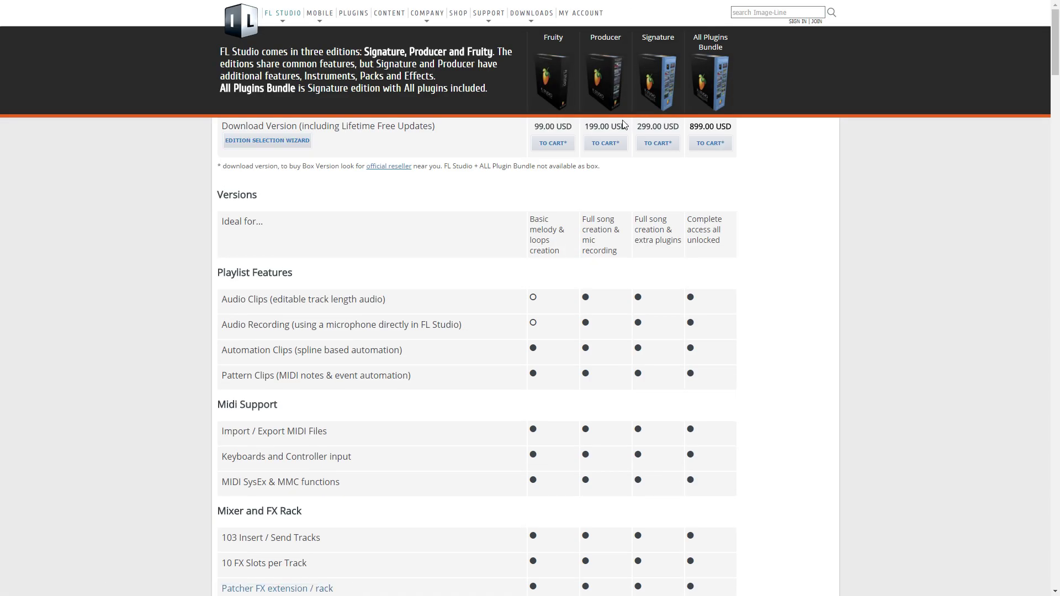
{"action": "scroll", "coordinate": [624, 124], "scroll_direction": "down", "scroll_amount": 1}
{"action": "scroll", "coordinate": [806, 166], "scroll_direction": "down", "scroll_amount": 2}
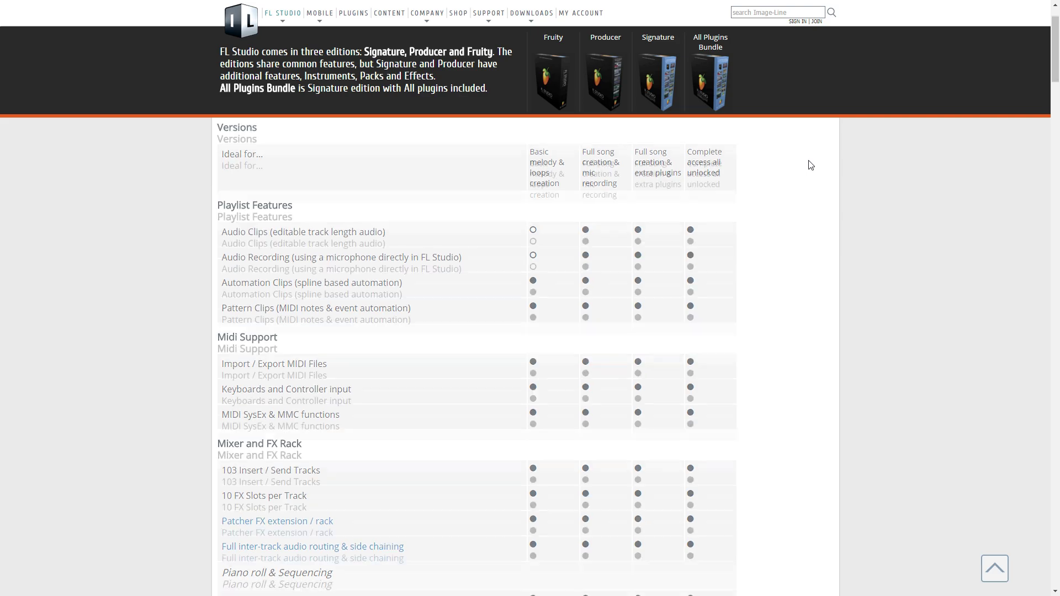
{"action": "scroll", "coordinate": [810, 165], "scroll_direction": "down", "scroll_amount": 6}
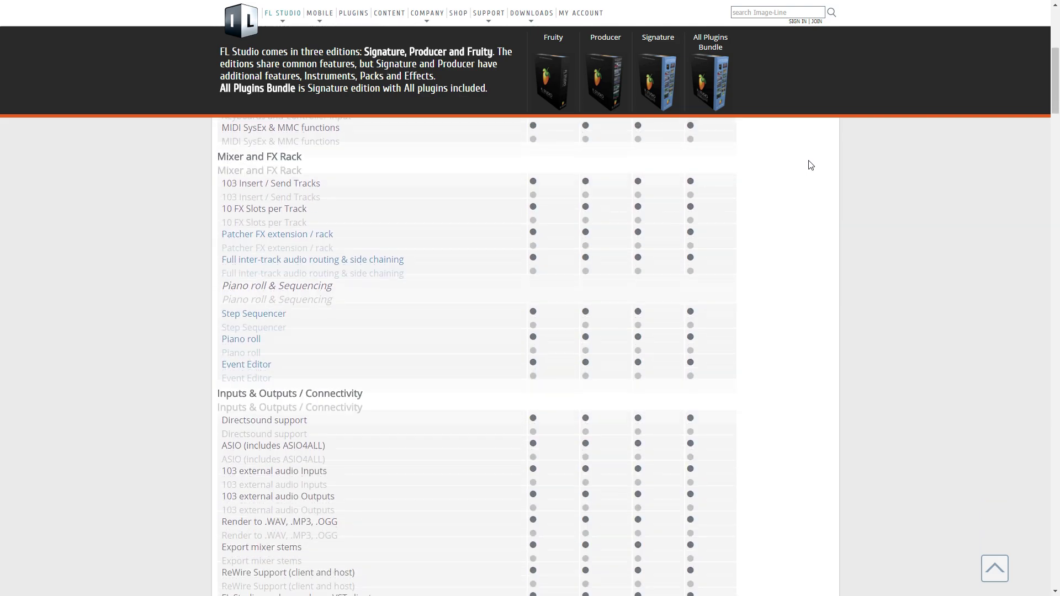
{"action": "scroll", "coordinate": [810, 164], "scroll_direction": "down", "scroll_amount": 2}
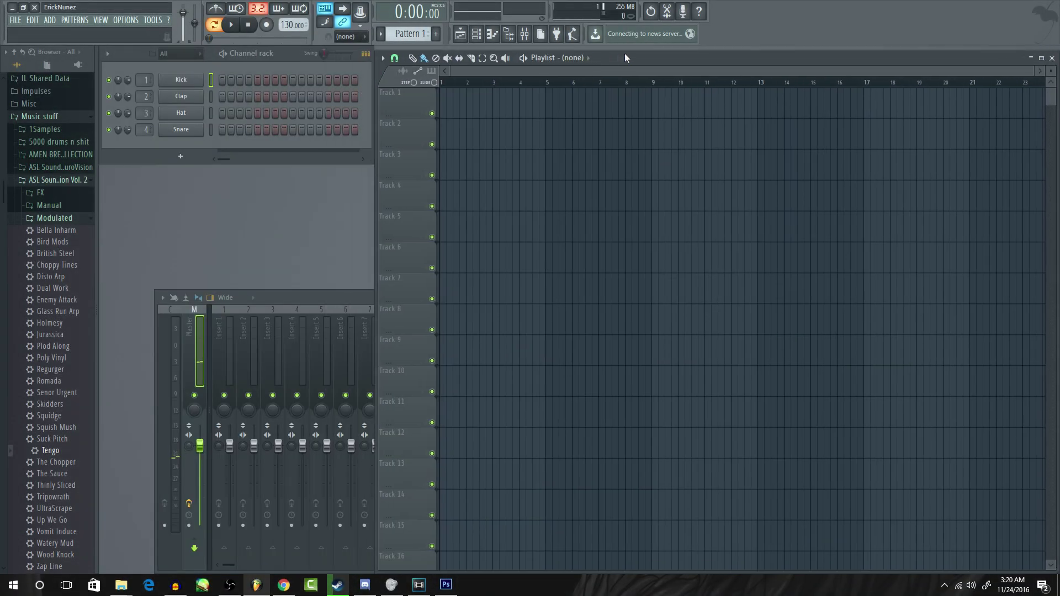
Enlarge the mixer to reveal every insert and collapse the file browser
{"action": "left_click_drag", "start_coordinate": [624, 58], "coordinate": [647, 51]}
{"action": "left_click_drag", "start_coordinate": [365, 291], "coordinate": [349, 291]}
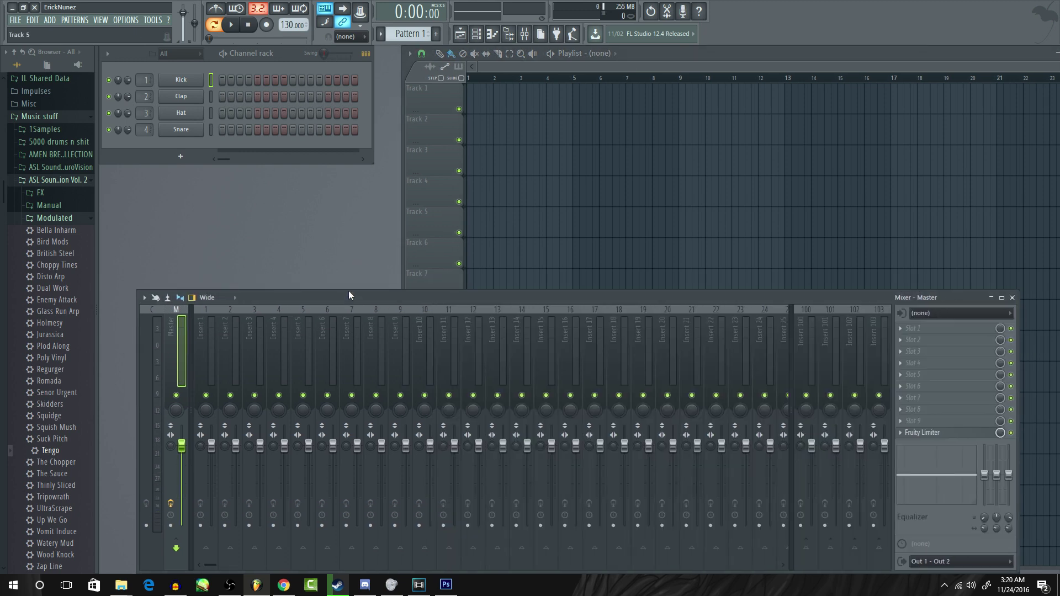
{"action": "left_click", "coordinate": [20, 65]}
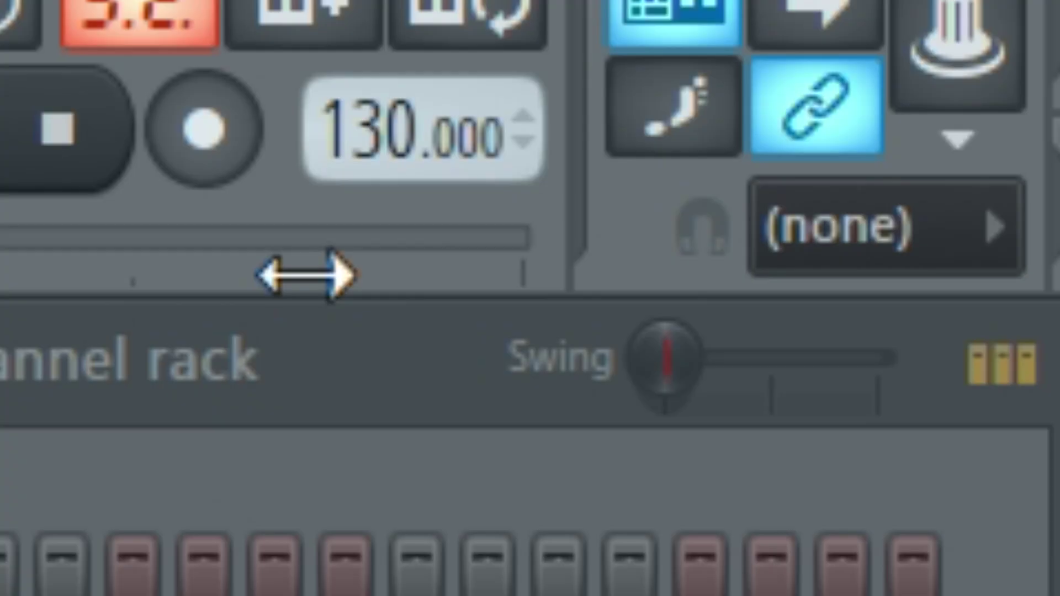
Set the tempo to 139, leave the metronome off, and add a new pattern
{"action": "mouse_move", "coordinate": [362, 147]}
{"action": "left_mouse_down"}
{"action": "mouse_move", "coordinate": [362, 108]}
{"action": "mouse_move", "coordinate": [362, 149]}
{"action": "left_mouse_up"}
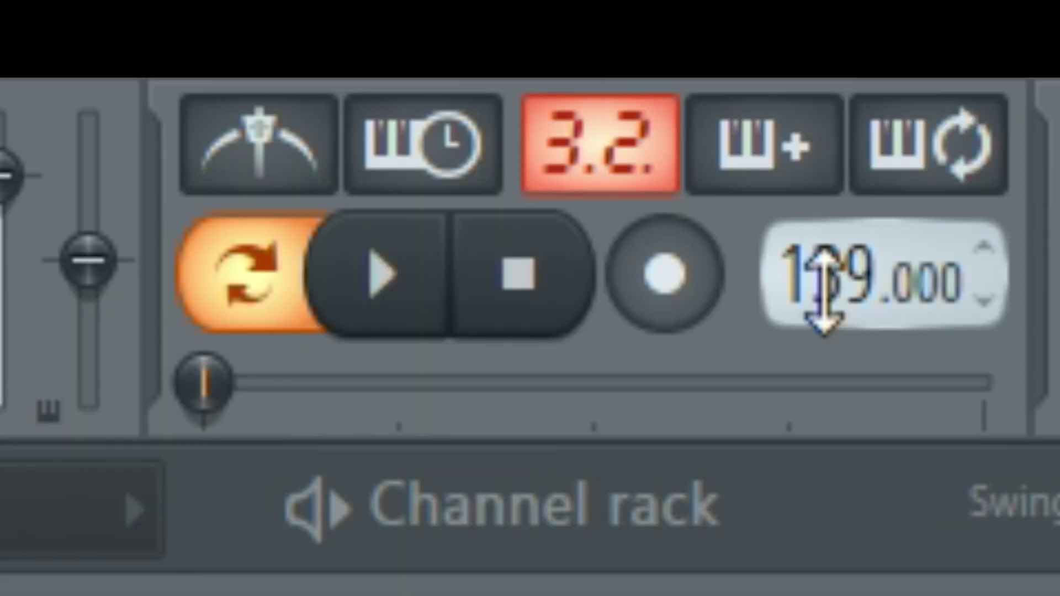
{"action": "left_click", "coordinate": [265, 160]}
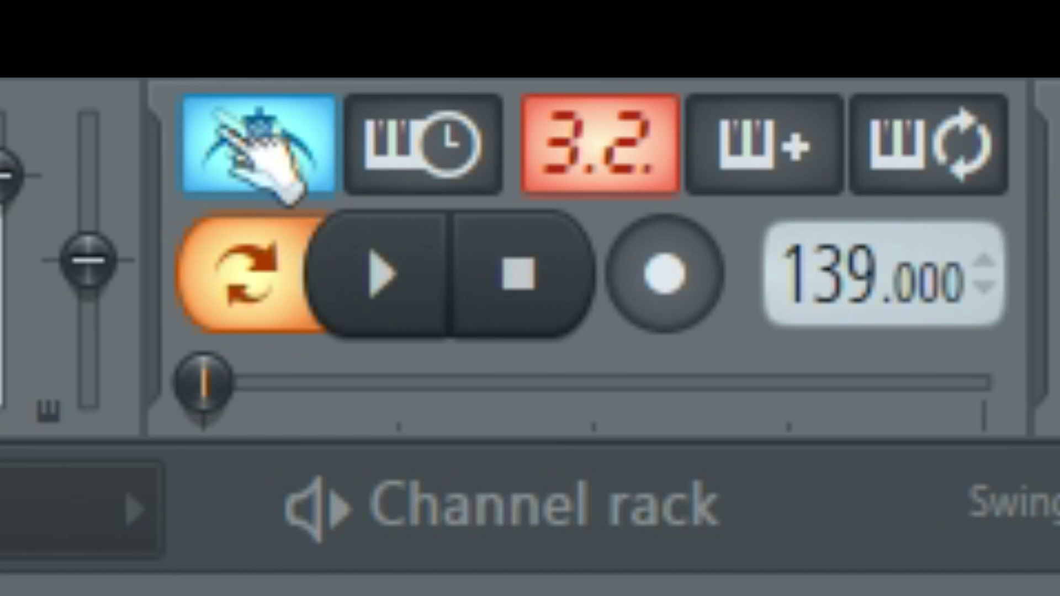
{"action": "left_click", "coordinate": [284, 161]}
{"action": "left_click", "coordinate": [279, 161]}
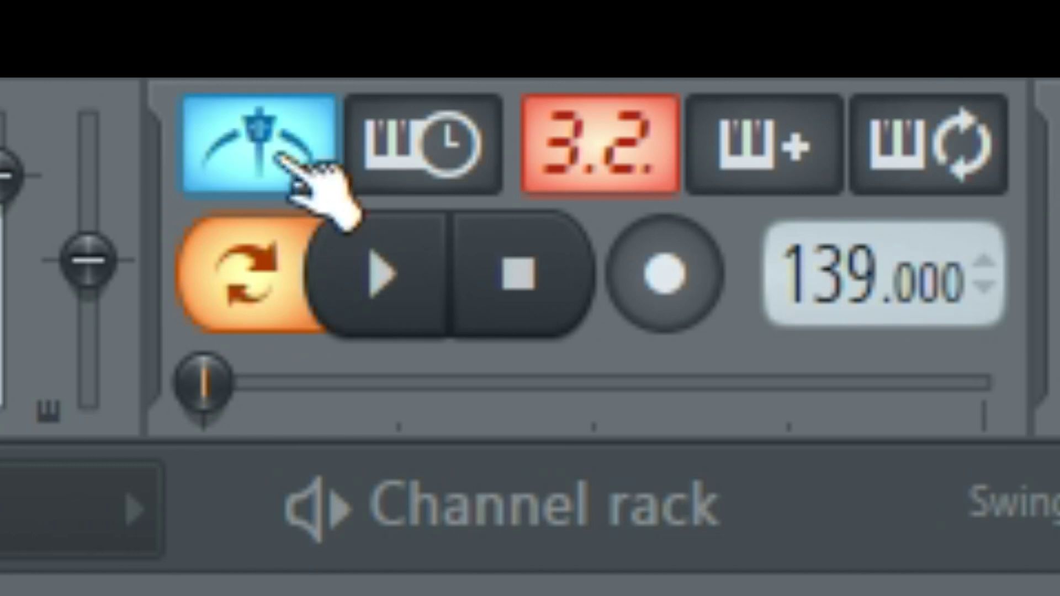
{"action": "left_click", "coordinate": [282, 160]}
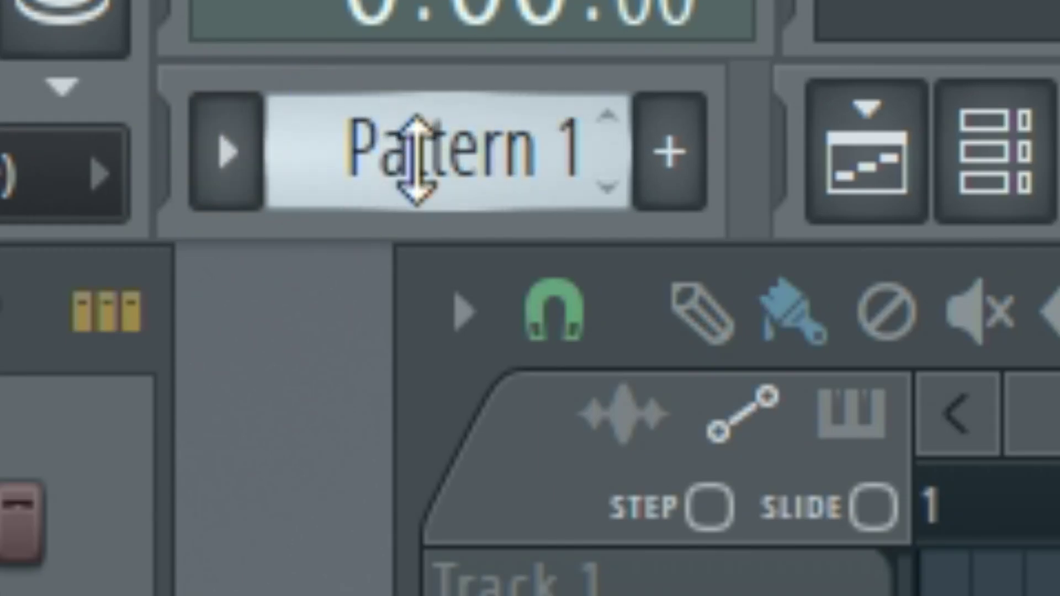
{"action": "left_click_drag", "start_coordinate": [474, 166], "coordinate": [622, 142]}
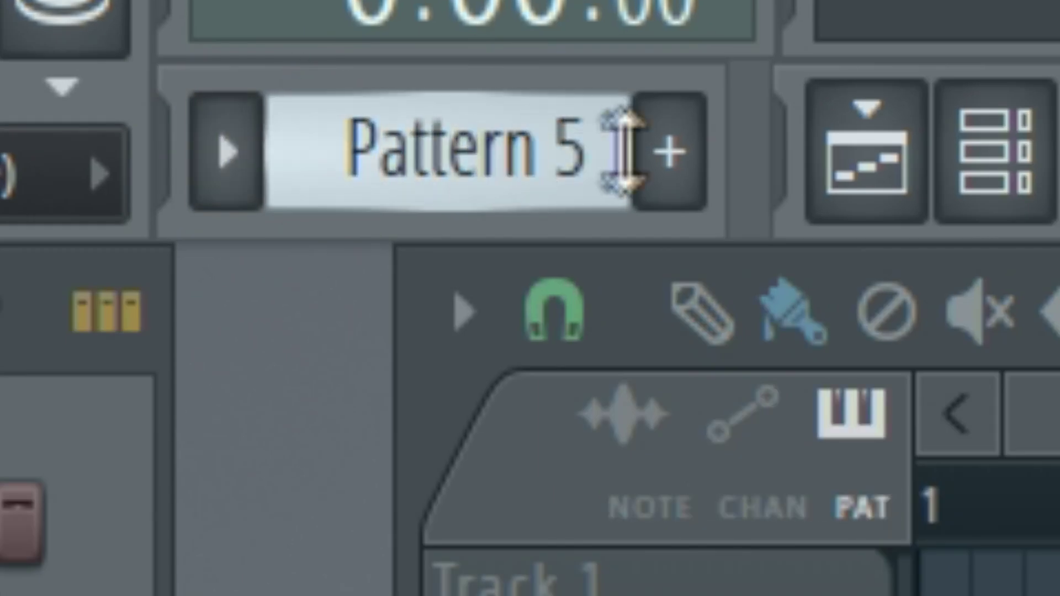
{"action": "left_click", "coordinate": [674, 166]}
Name the pattern 'Patt', then expand, scroll and collapse the Music stuff browser folder
{"action": "type", "text": "Patt"}
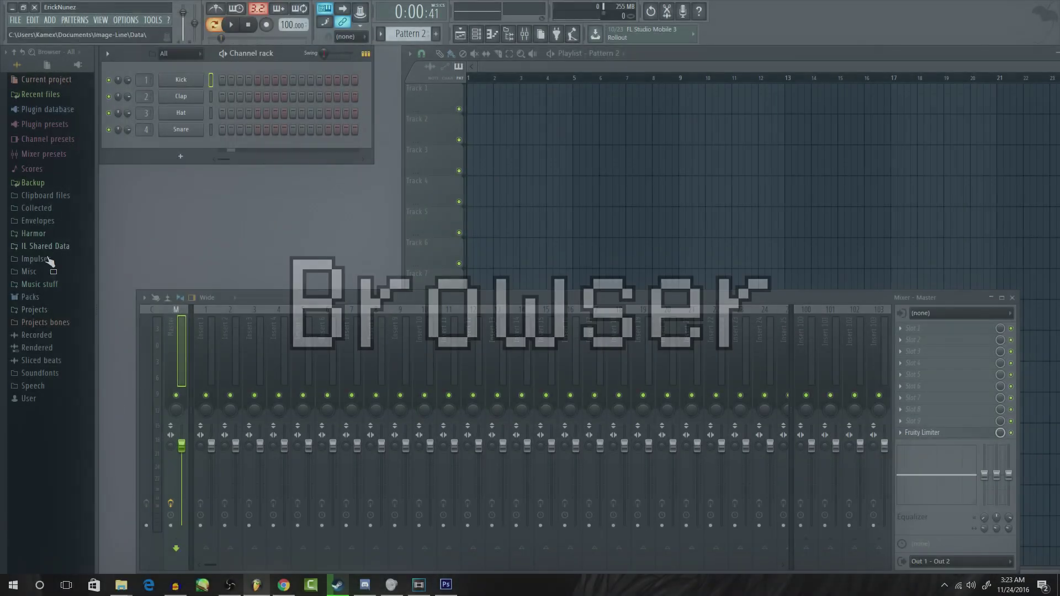
{"action": "left_click", "coordinate": [49, 285]}
{"action": "scroll", "coordinate": [50, 299], "scroll_direction": "down", "scroll_amount": 8}
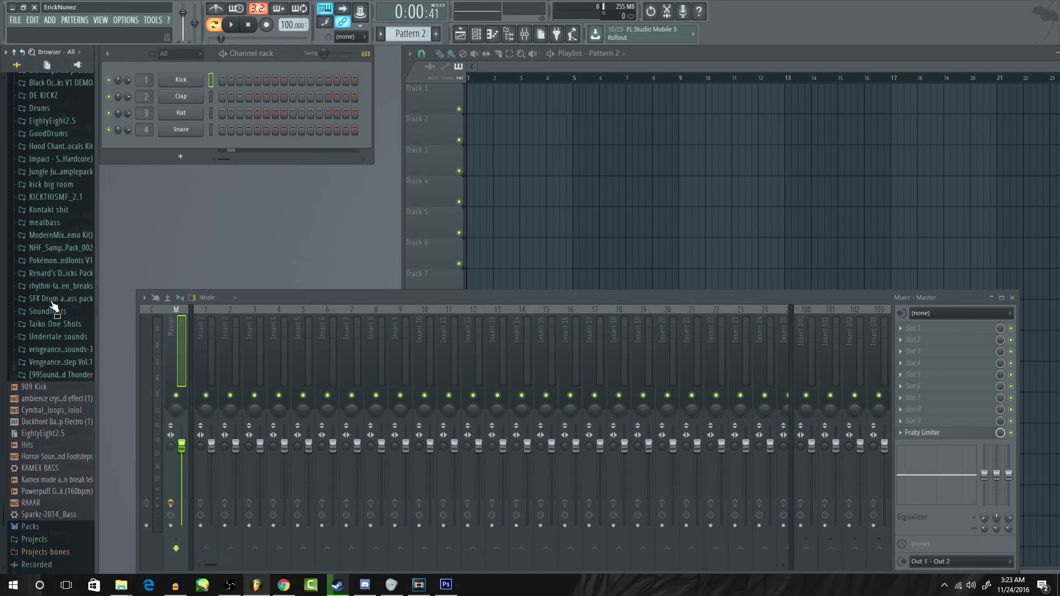
{"action": "scroll", "coordinate": [52, 302], "scroll_direction": "up", "scroll_amount": 8}
{"action": "left_click", "coordinate": [54, 285]}
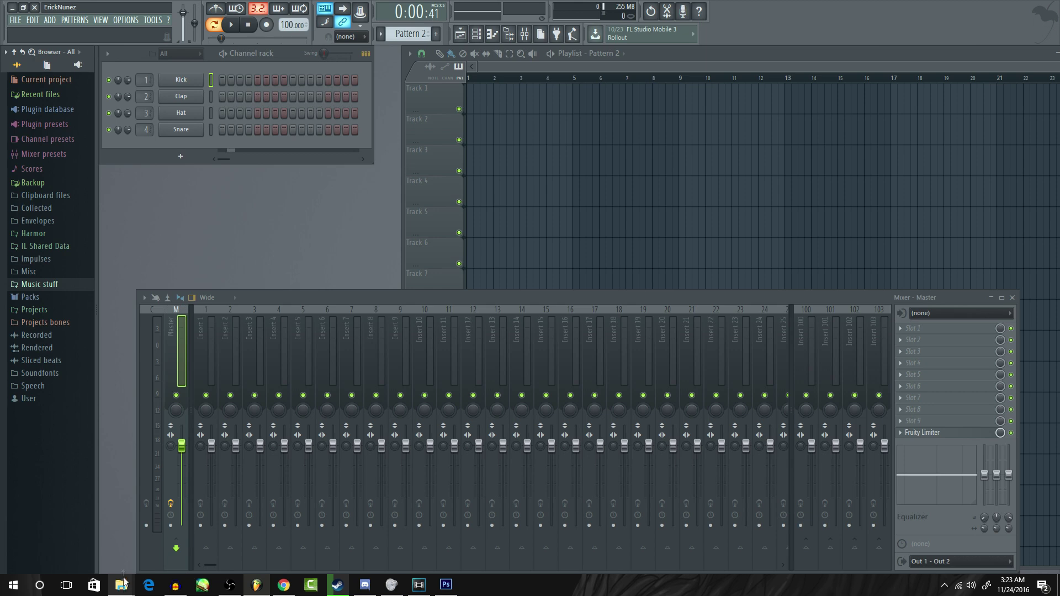
Drag the Drums folder from the Music stuff Explorer window into FL Studio's browser
{"action": "mouse_move", "coordinate": [124, 582]}
{"action": "left_click", "coordinate": [176, 533]}
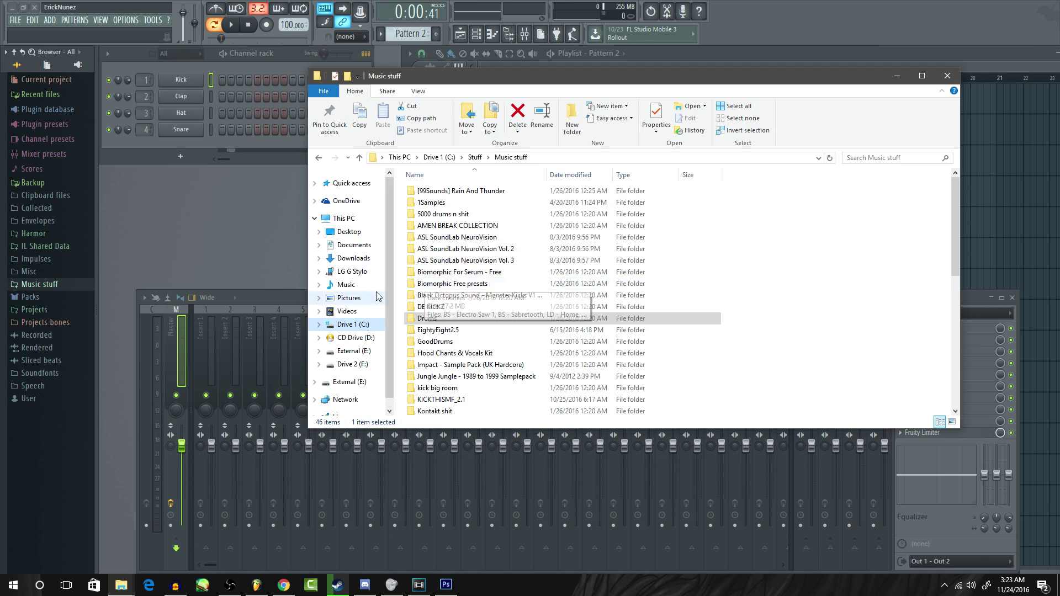
{"action": "left_click", "coordinate": [454, 274]}
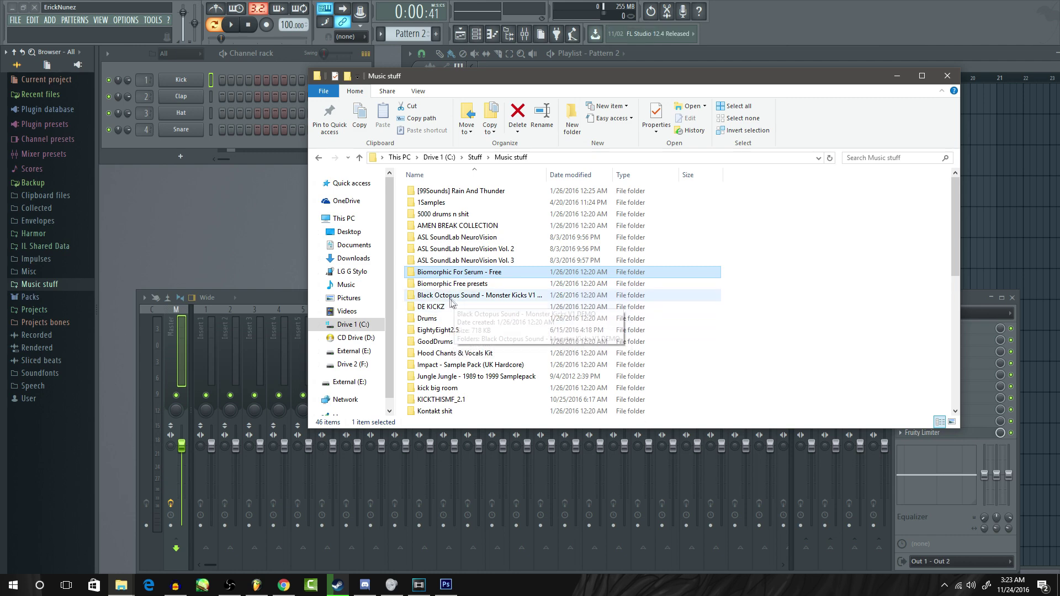
{"action": "left_click", "coordinate": [438, 310]}
{"action": "left_click_drag", "start_coordinate": [438, 319], "coordinate": [40, 285]}
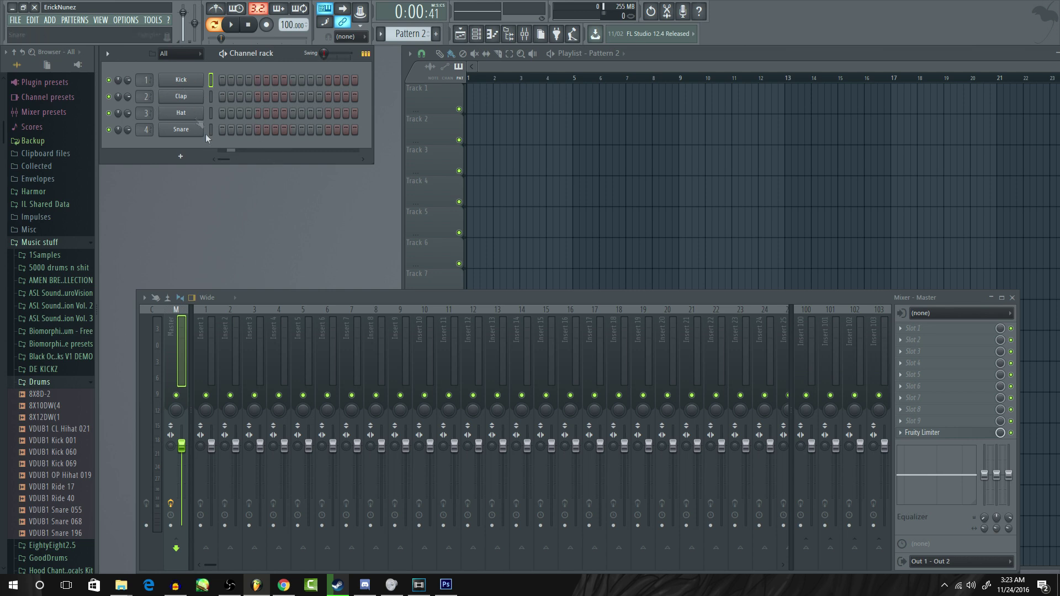
Add a Harmless synth as a new channel in the channel rack
{"action": "left_click", "coordinate": [50, 20]}
{"action": "mouse_move", "coordinate": [57, 33]}
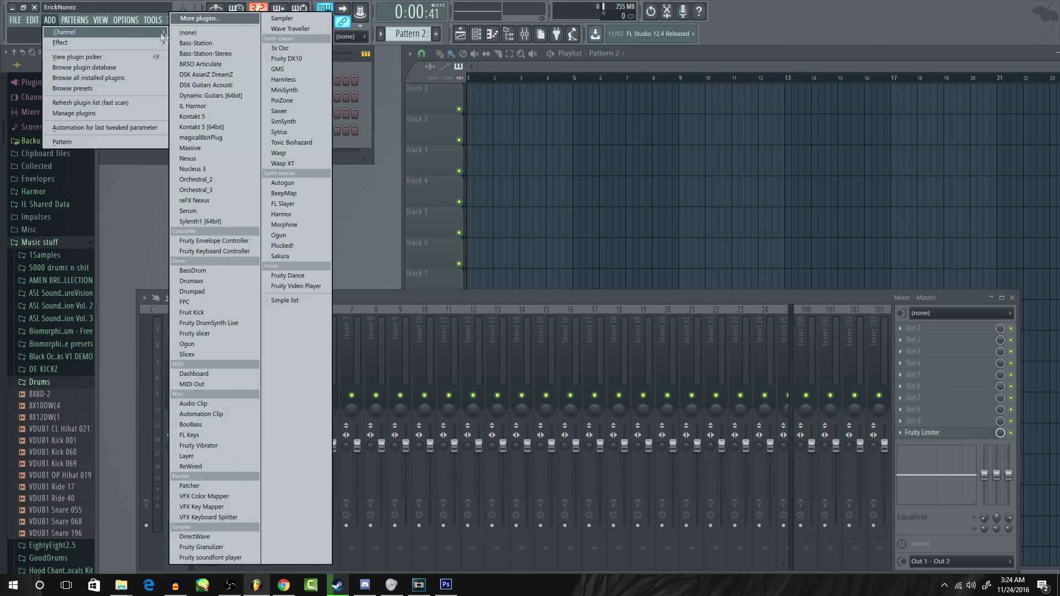
{"action": "left_click", "coordinate": [299, 79]}
Rename the new channel to 'Lead 1' and colour it blue
{"action": "right_click", "coordinate": [181, 146]}
{"action": "left_click", "coordinate": [243, 159]}
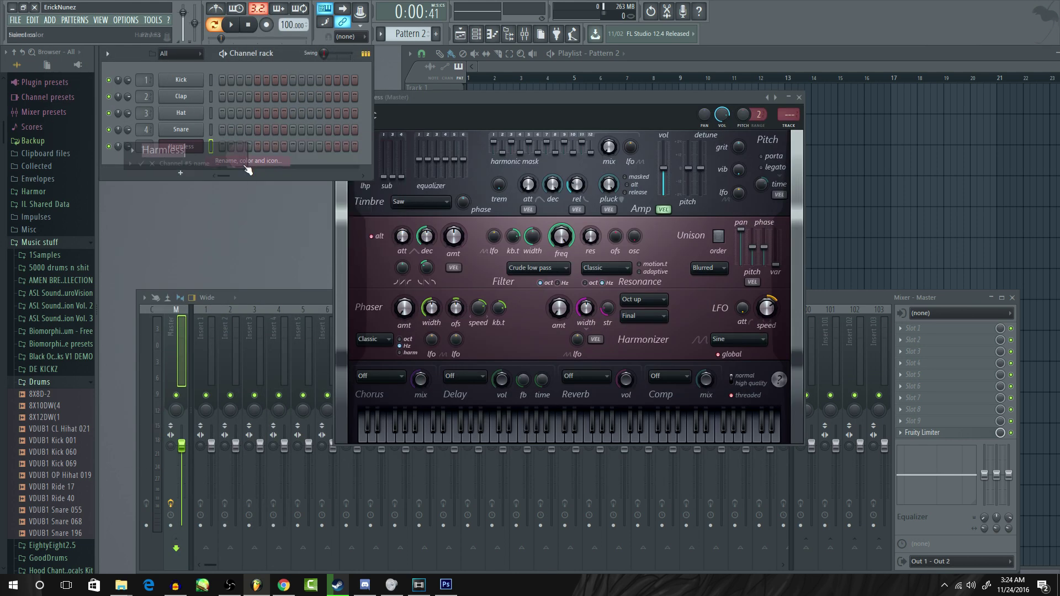
{"action": "type", "text": "Lead 1"}
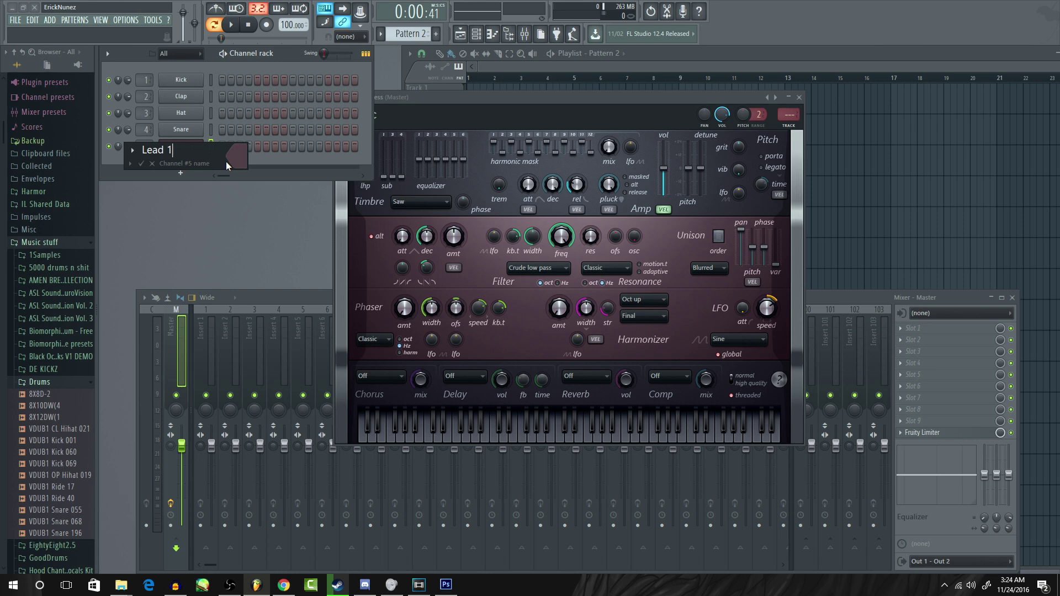
{"action": "left_click", "coordinate": [228, 158]}
{"action": "left_click", "coordinate": [320, 150]}
{"action": "left_click", "coordinate": [142, 164]}
{"action": "right_click", "coordinate": [200, 145]}
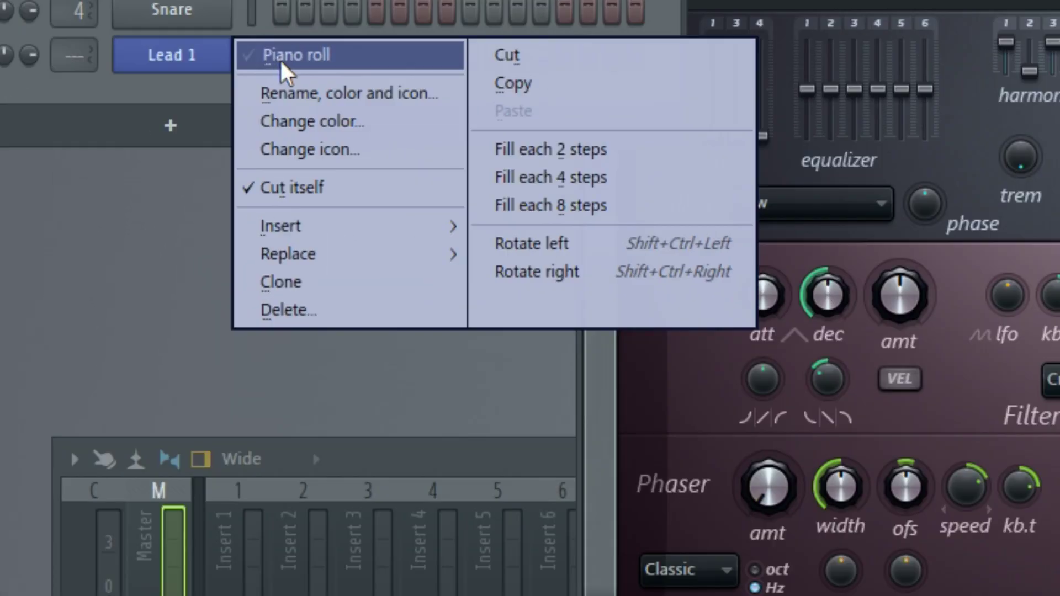
Open Lead 1 in the piano roll and place a D#6 note
{"action": "left_click", "coordinate": [223, 147]}
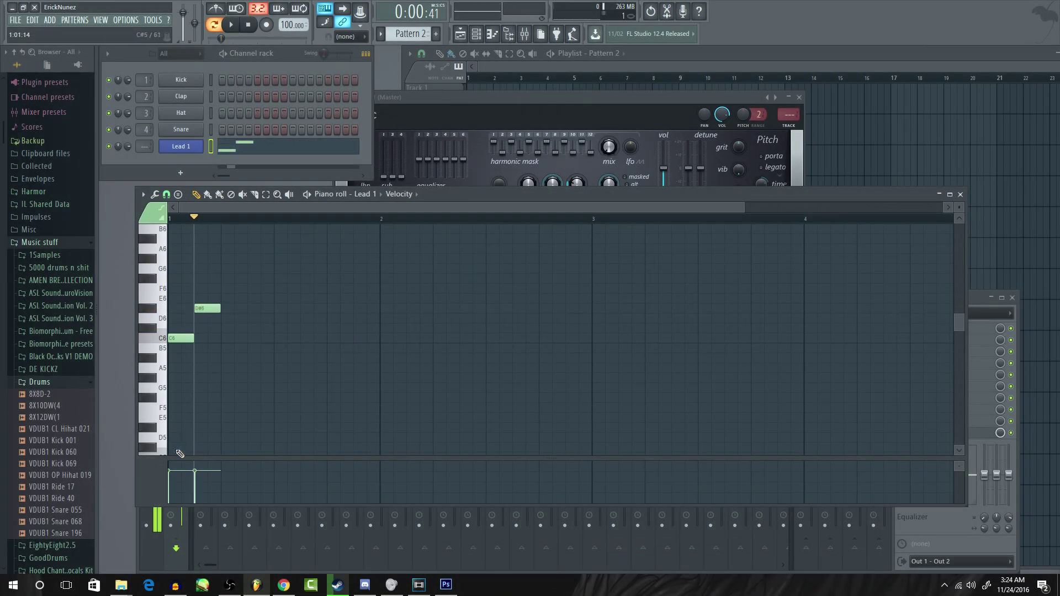
{"action": "left_click", "coordinate": [157, 480]}
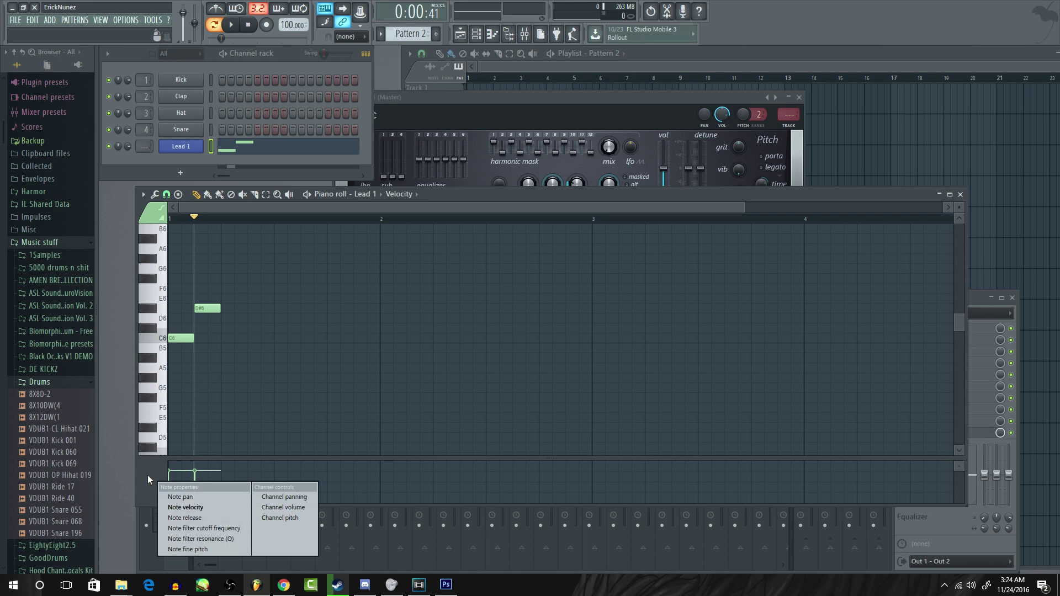
{"action": "left_click", "coordinate": [175, 460]}
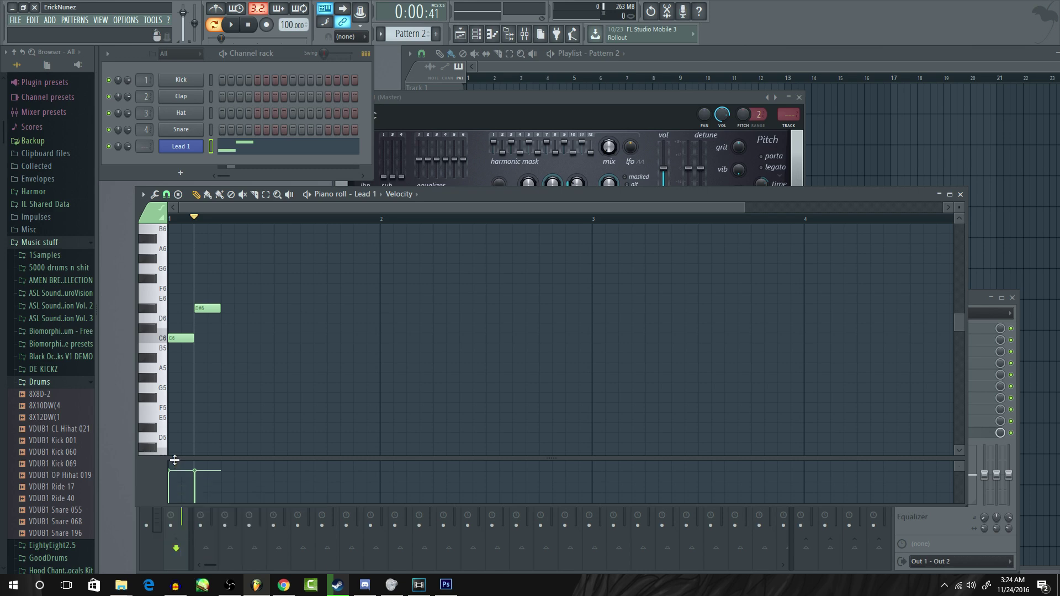
{"action": "left_click_drag", "start_coordinate": [428, 99], "coordinate": [515, 96]}
{"action": "left_click", "coordinate": [303, 209]}
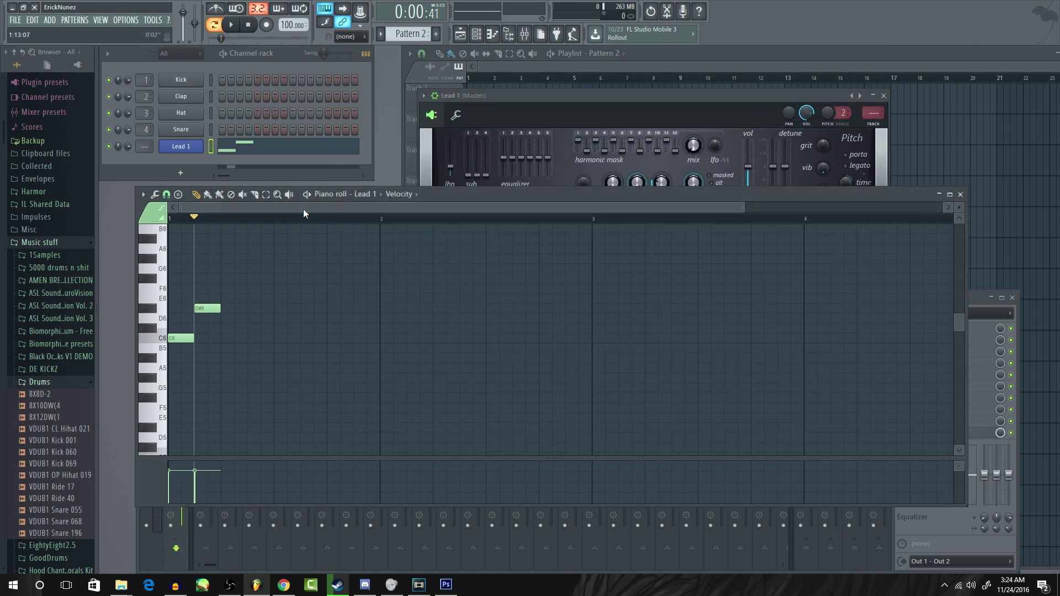
Delete the D#6 note, stretch the C6 note toward bar 2 and back, and play it
{"action": "right_click", "coordinate": [207, 309]}
{"action": "left_click_drag", "start_coordinate": [194, 339], "coordinate": [380, 342]}
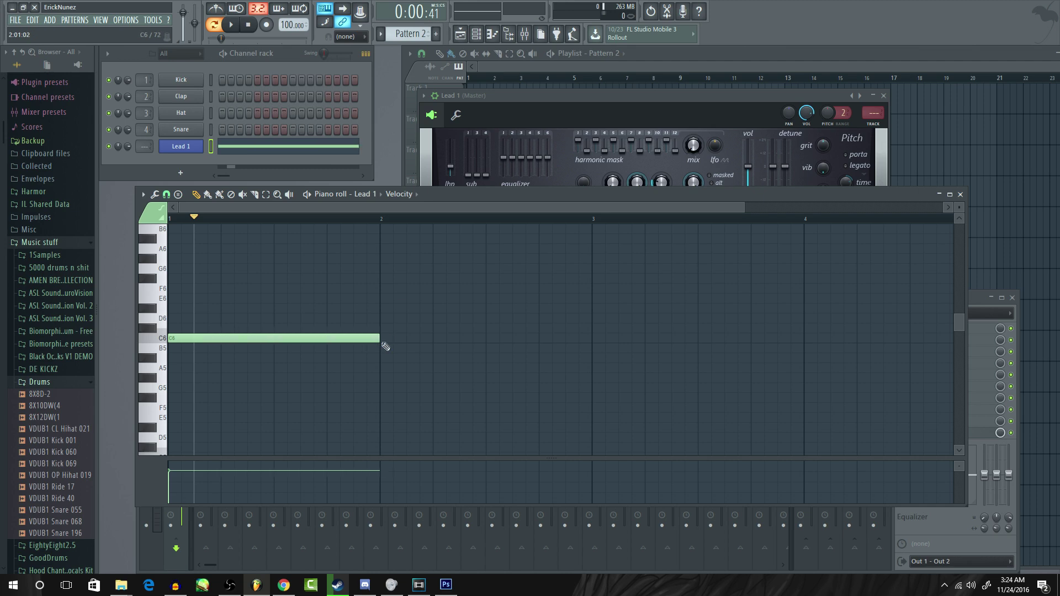
{"action": "left_click", "coordinate": [531, 94]}
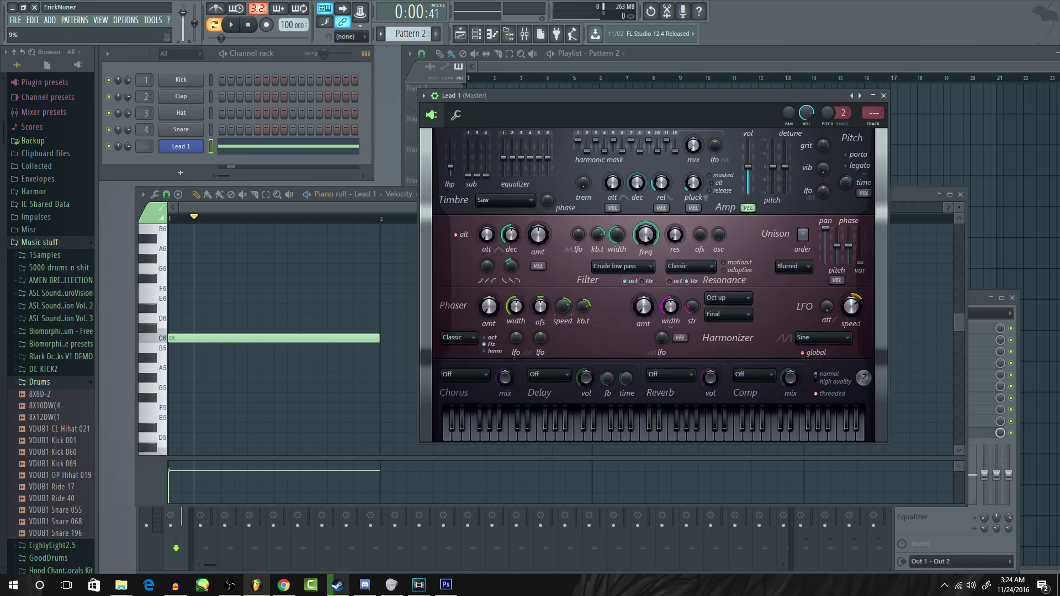
{"action": "left_click", "coordinate": [317, 327]}
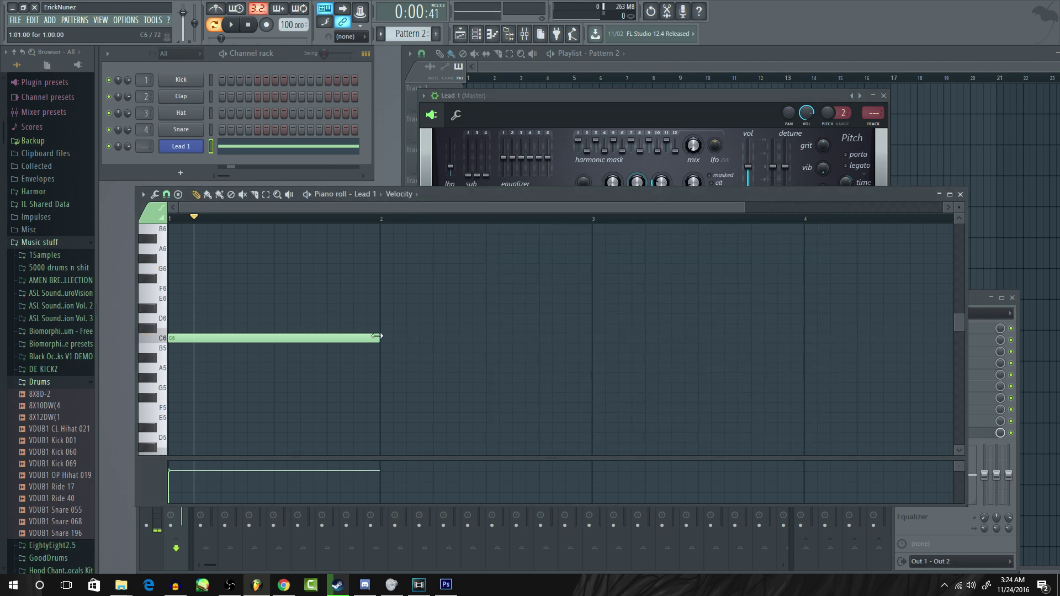
{"action": "left_click_drag", "start_coordinate": [380, 338], "coordinate": [221, 338]}
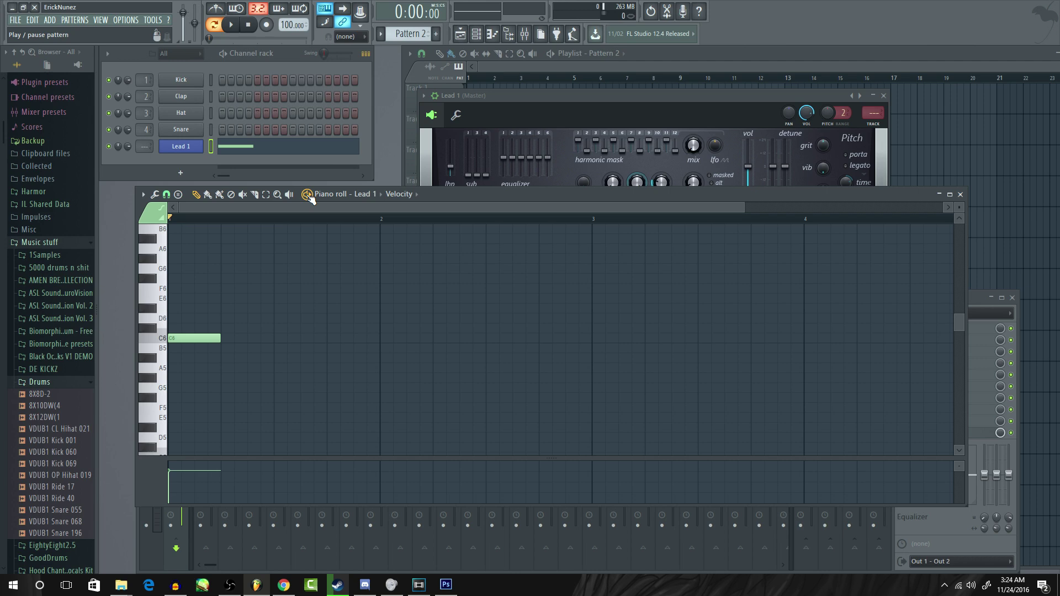
{"action": "left_click", "coordinate": [307, 194]}
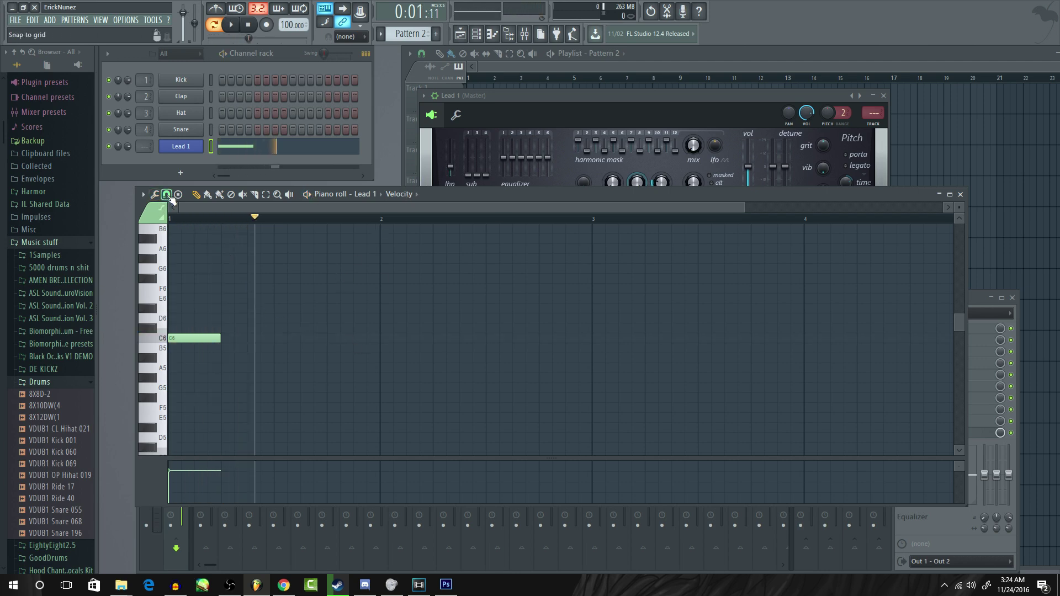
Set snap to 1/4 step and shorten the C6 note to a short stub
{"action": "left_click", "coordinate": [166, 195]}
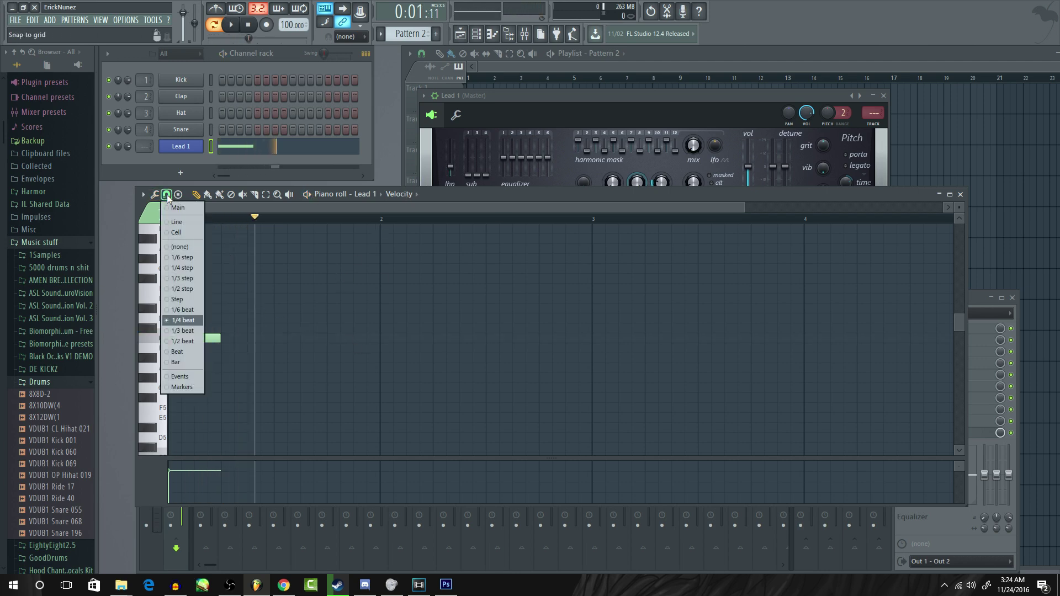
{"action": "left_click", "coordinate": [183, 269]}
{"action": "mouse_move", "coordinate": [220, 338]}
{"action": "left_mouse_down"}
{"action": "mouse_move", "coordinate": [173, 341]}
{"action": "mouse_move", "coordinate": [236, 345]}
{"action": "left_mouse_up"}
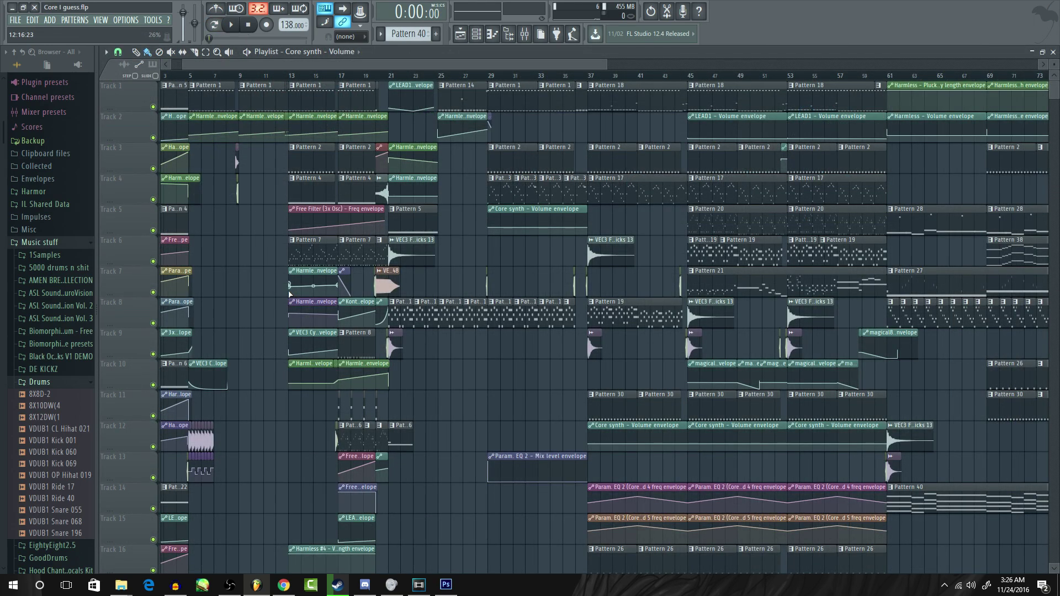
Switch between the project's channel rack and playlist, ending on the playlist
{"action": "scroll", "coordinate": [290, 295], "scroll_direction": "down", "scroll_amount": 4}
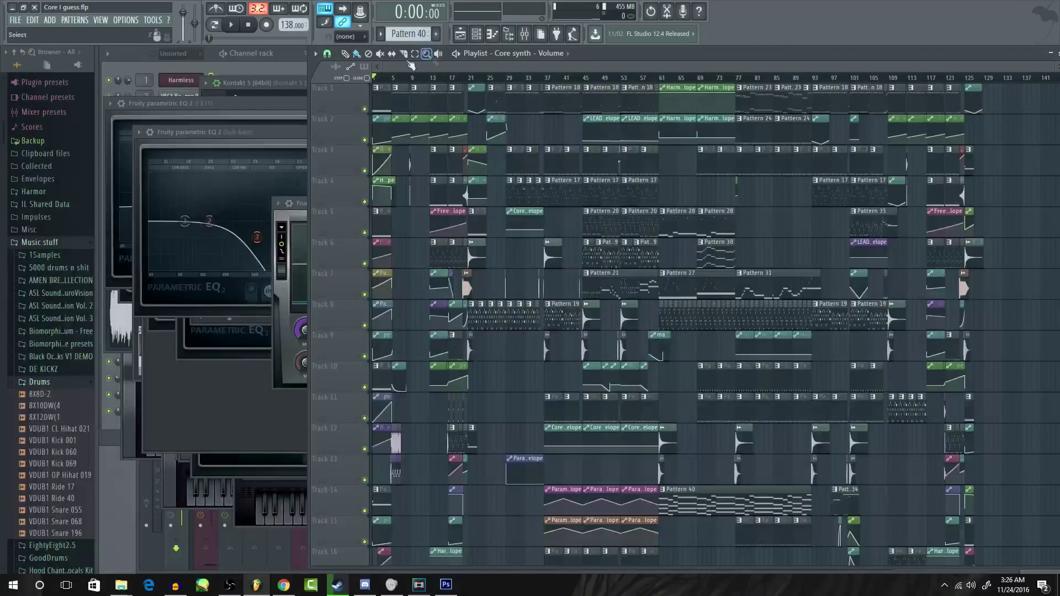
{"action": "key", "text": "F6"}
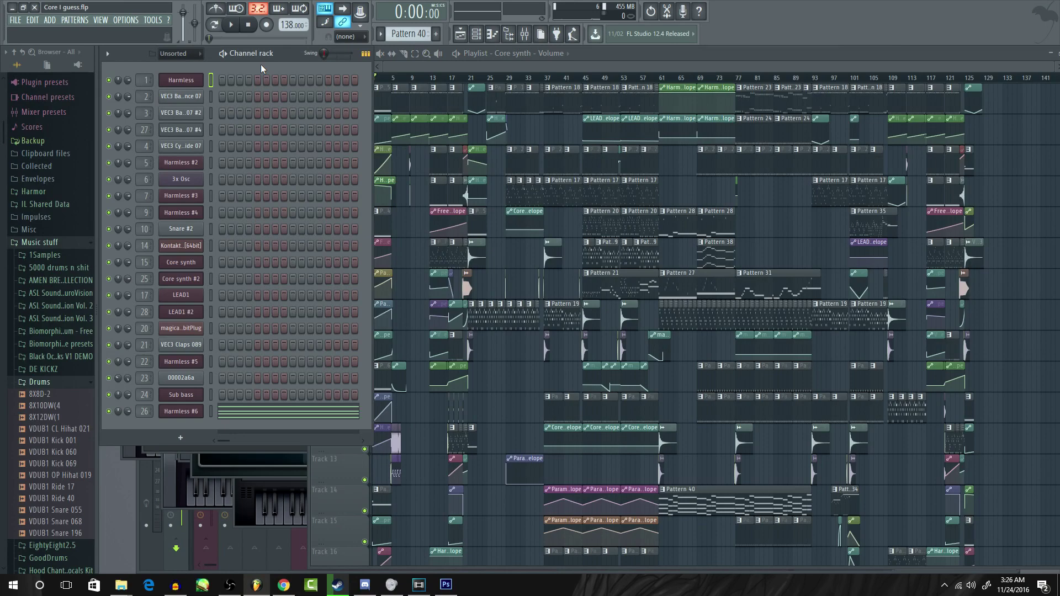
{"action": "left_click", "coordinate": [580, 63]}
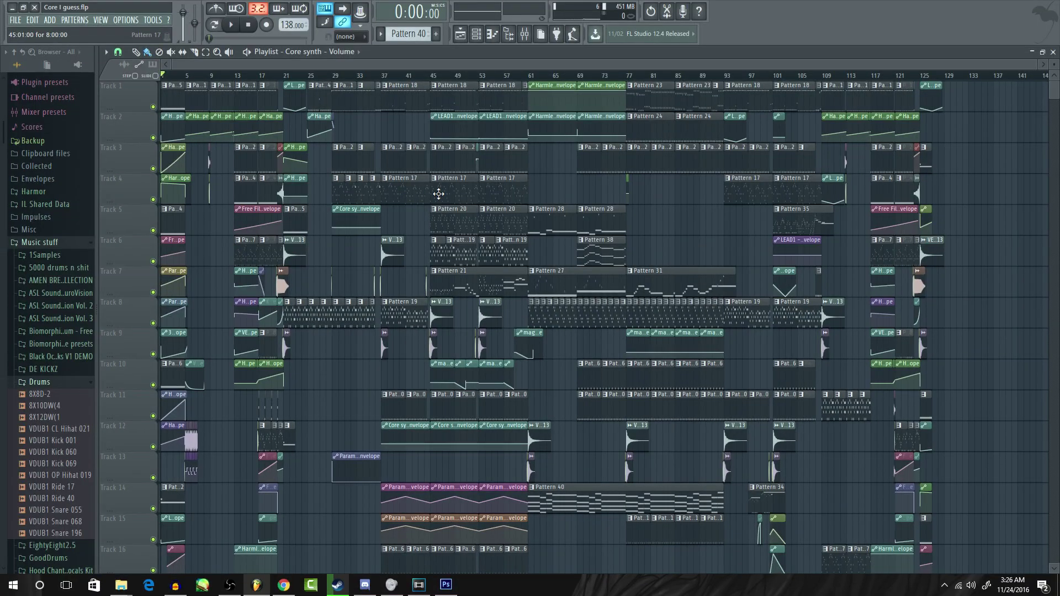
{"action": "scroll", "coordinate": [489, 218], "scroll_direction": "down", "scroll_amount": 1}
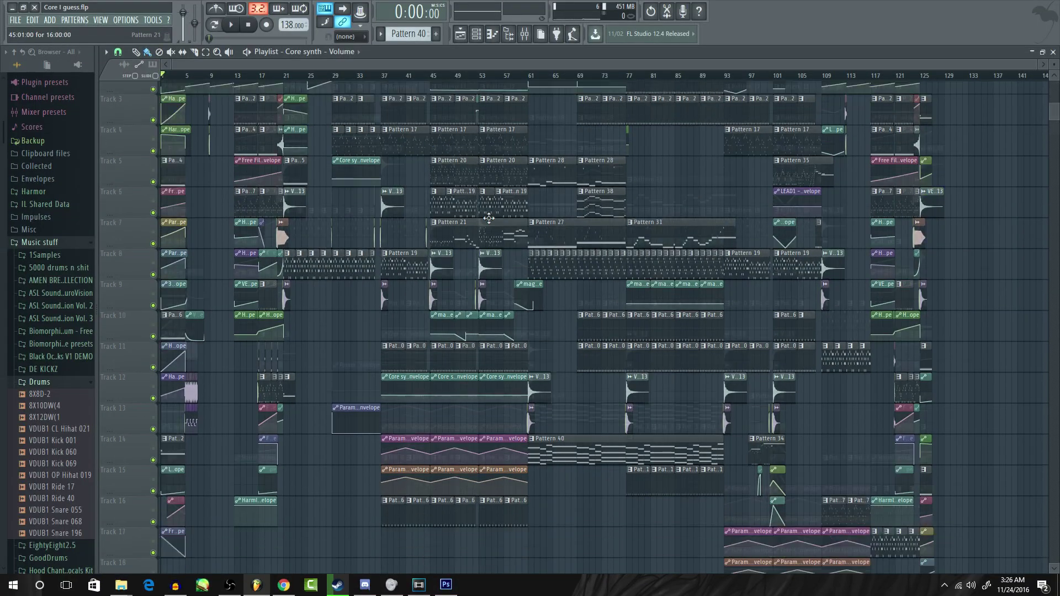
{"action": "scroll", "coordinate": [488, 218], "scroll_direction": "up", "scroll_amount": 2}
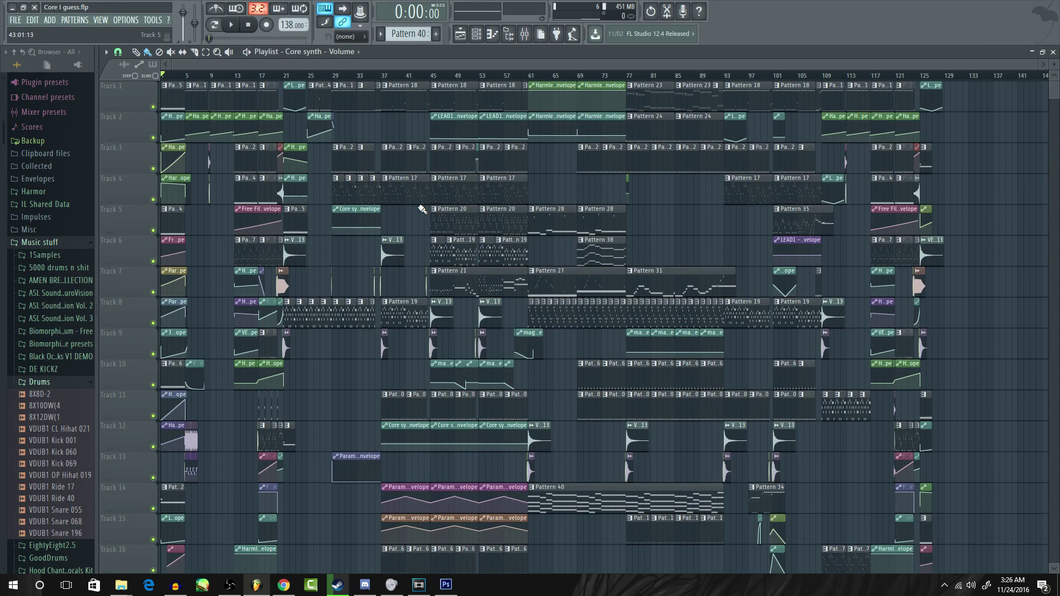
{"action": "scroll", "coordinate": [407, 178], "scroll_direction": "up", "scroll_amount": 5}
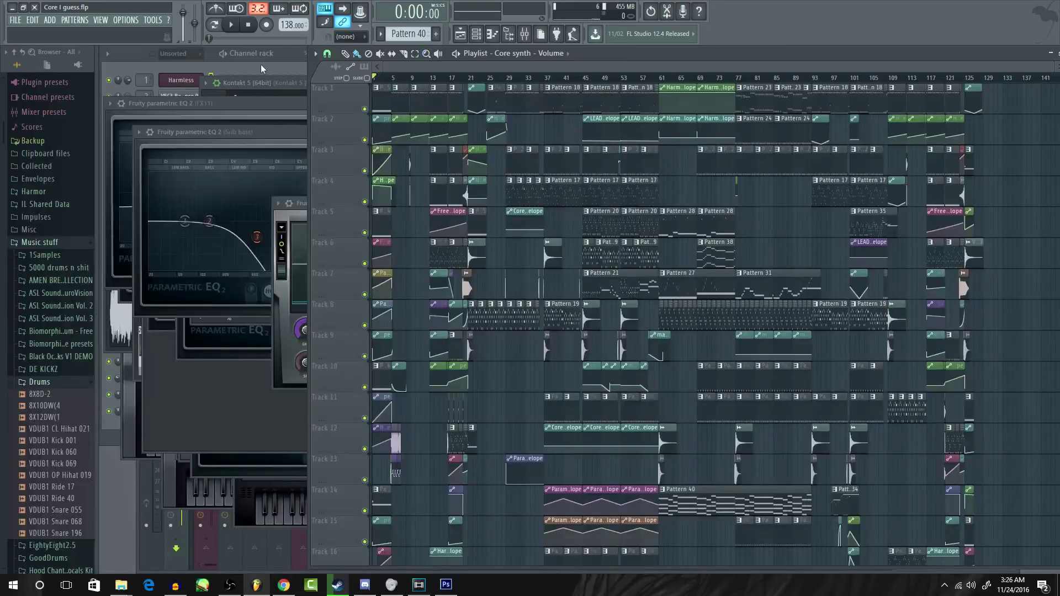
{"action": "left_click", "coordinate": [261, 64]}
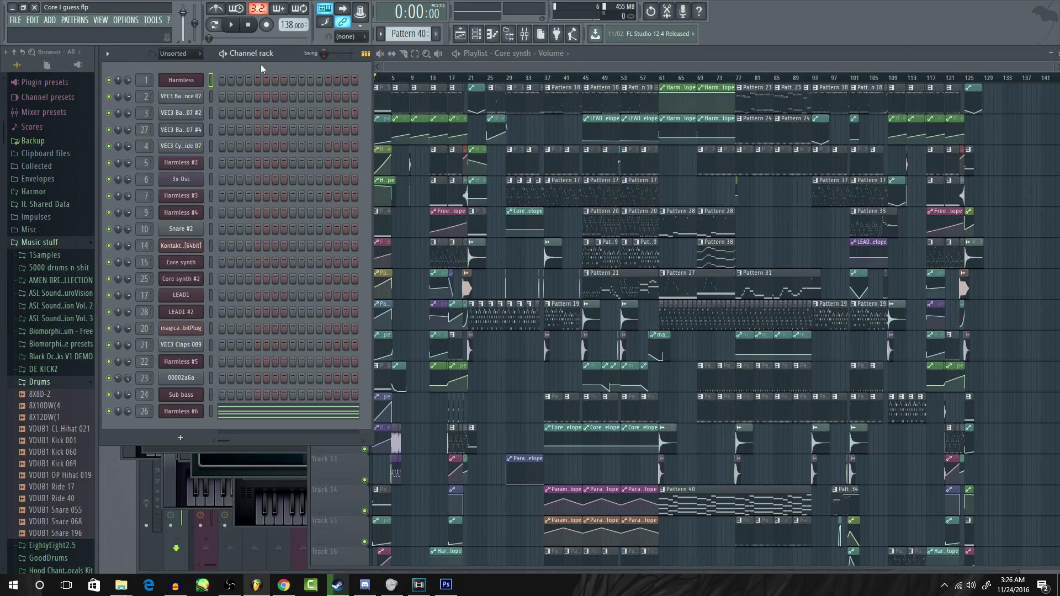
{"action": "left_click", "coordinate": [587, 65]}
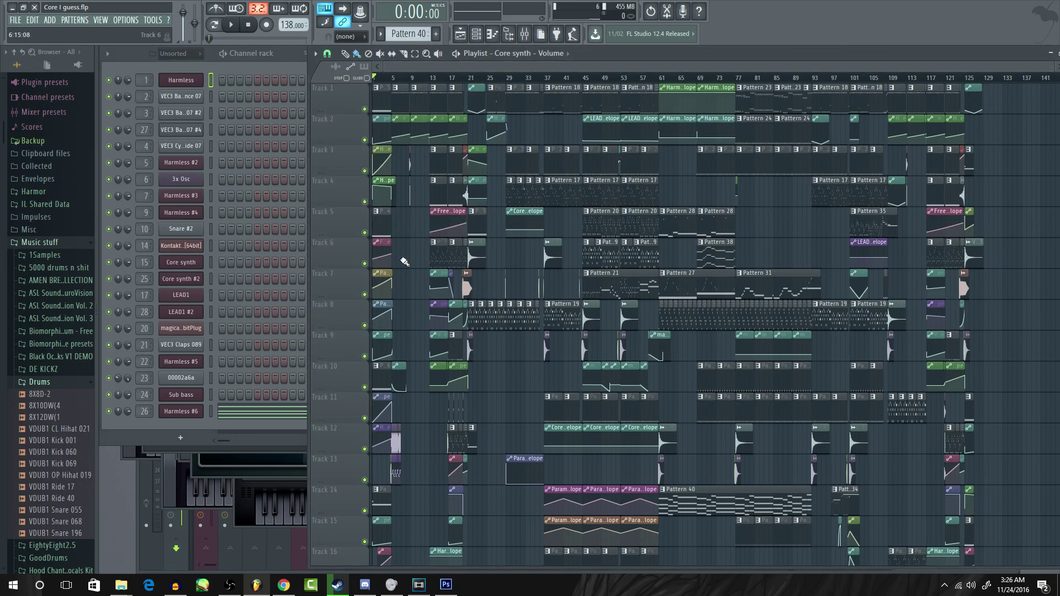
{"action": "scroll", "coordinate": [404, 262], "scroll_direction": "up", "scroll_amount": 2}
Maximize the playlist and zoom out to show all tracks across bars 1–141
{"action": "double_click", "coordinate": [497, 53]}
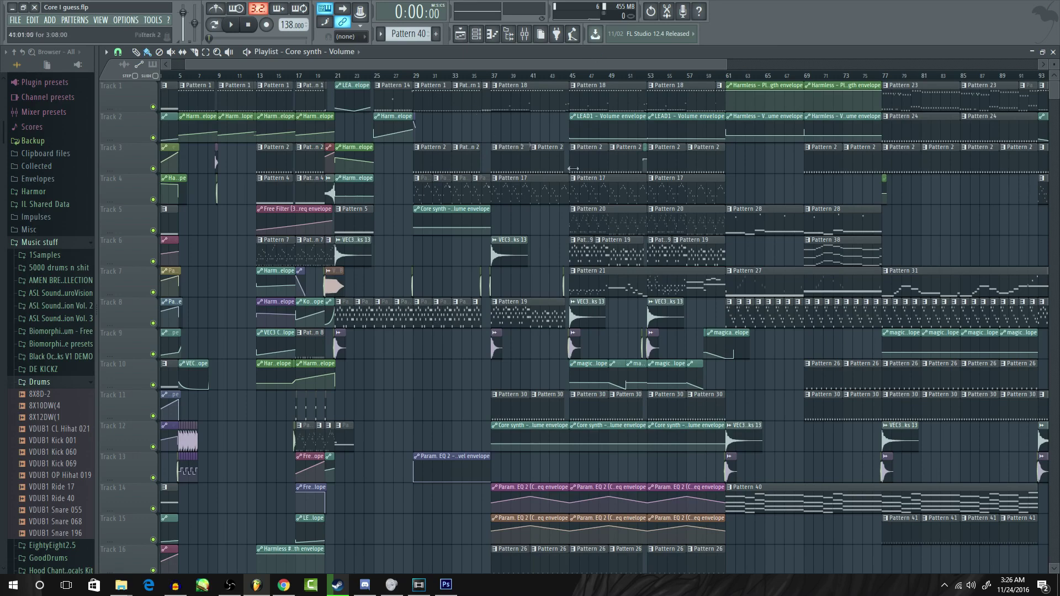
{"action": "scroll", "coordinate": [701, 281], "scroll_direction": "up", "scroll_amount": 5}
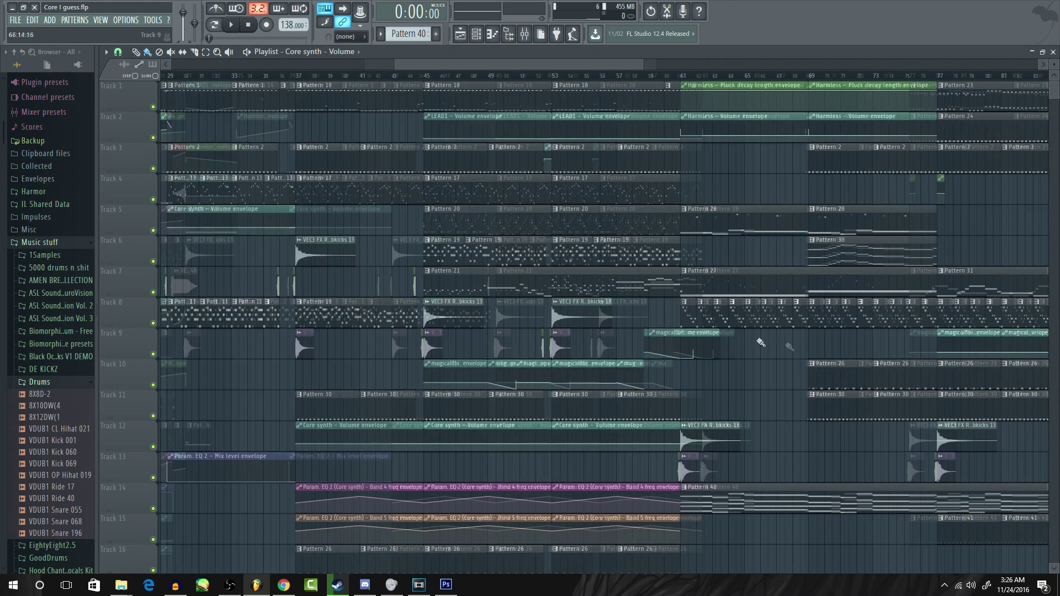
{"action": "scroll", "coordinate": [547, 312], "scroll_direction": "down", "scroll_amount": 6}
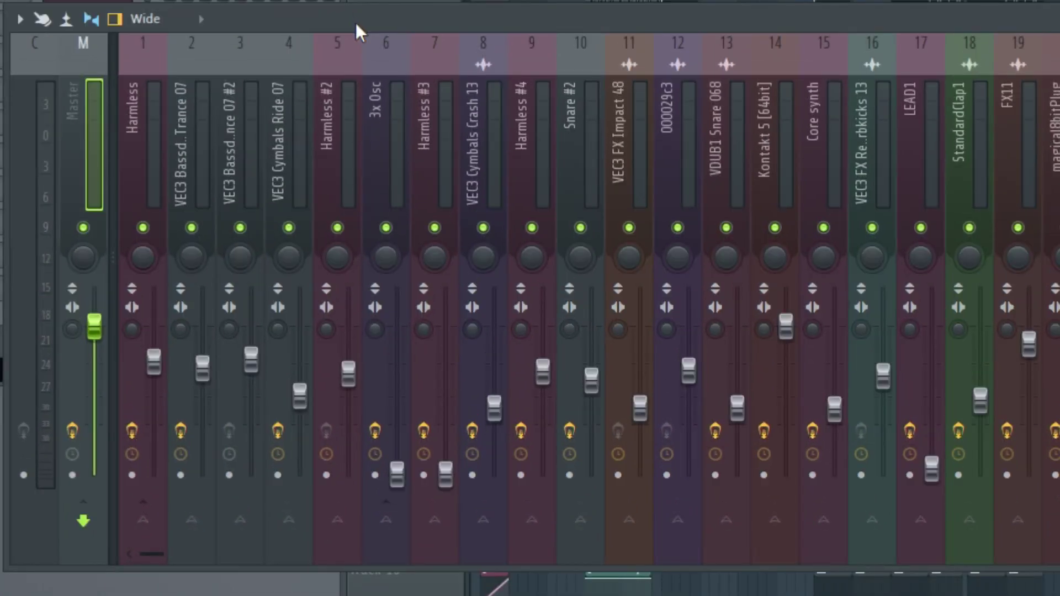
Load Fruity Reeverb on the master, set Dry to about 61% and Decay to 7.3 sec
{"action": "scroll", "coordinate": [344, 141], "scroll_direction": "down", "scroll_amount": 5}
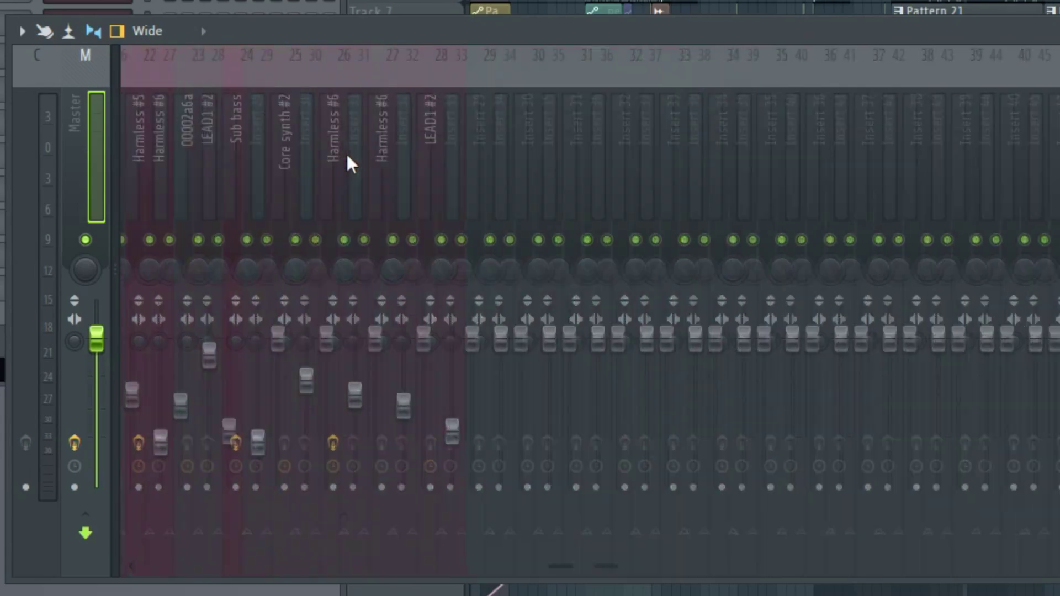
{"action": "scroll", "coordinate": [347, 159], "scroll_direction": "up", "scroll_amount": 5}
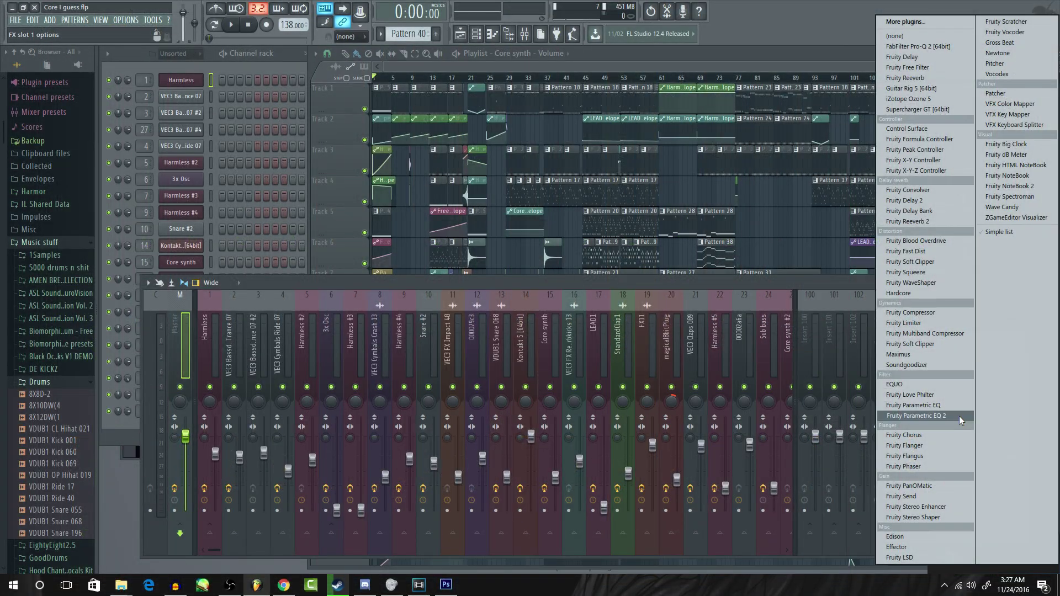
{"action": "left_click", "coordinate": [926, 79]}
{"action": "left_click_drag", "start_coordinate": [147, 253], "coordinate": [147, 273]}
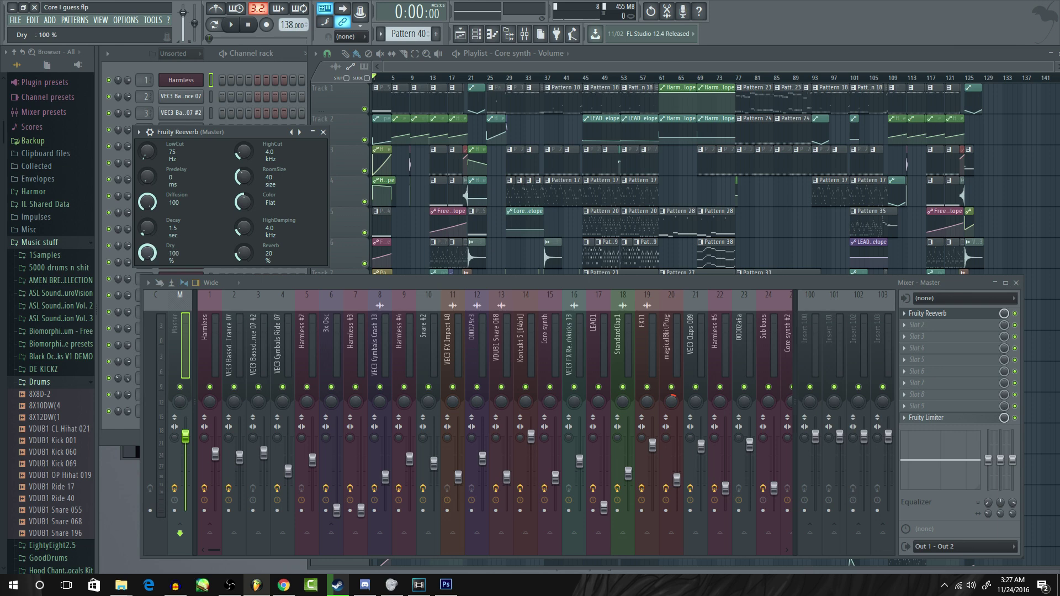
{"action": "left_click_drag", "start_coordinate": [147, 228], "coordinate": [147, 205]}
{"action": "left_click", "coordinate": [160, 334]}
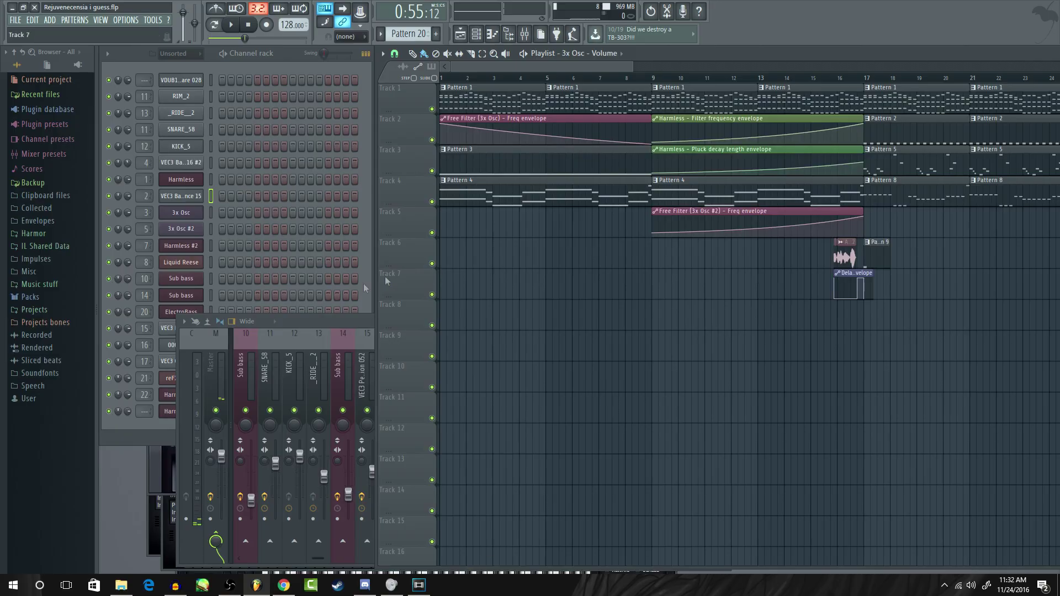
Maximize the mixer and inspect the SNARE_58, _RIDE_2 and Sub bass inserts' EQ effects
{"action": "double_click", "coordinate": [347, 320]}
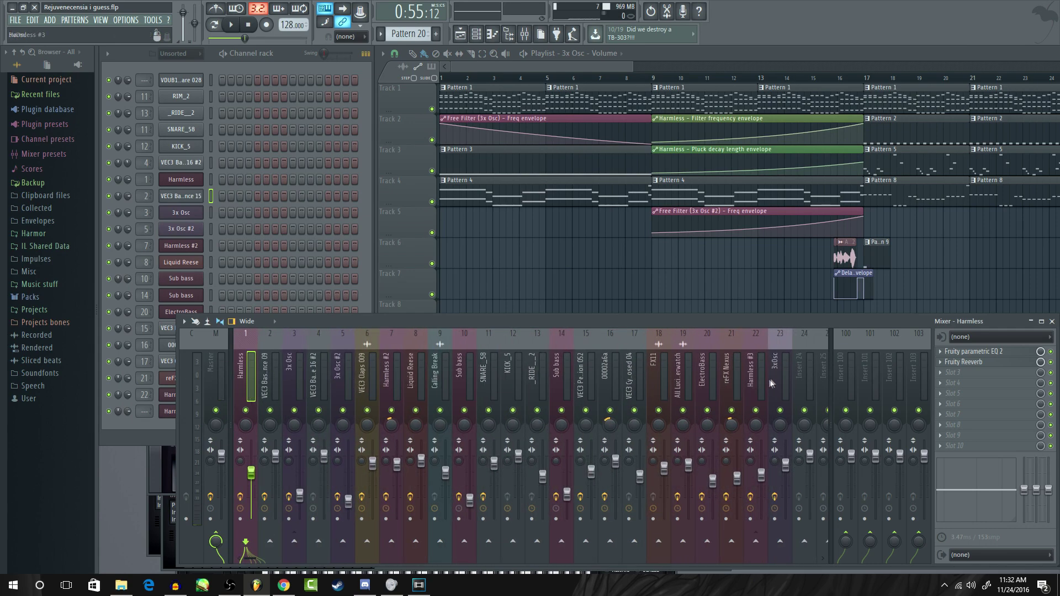
{"action": "left_click", "coordinate": [464, 379]}
{"action": "left_click", "coordinate": [481, 380]}
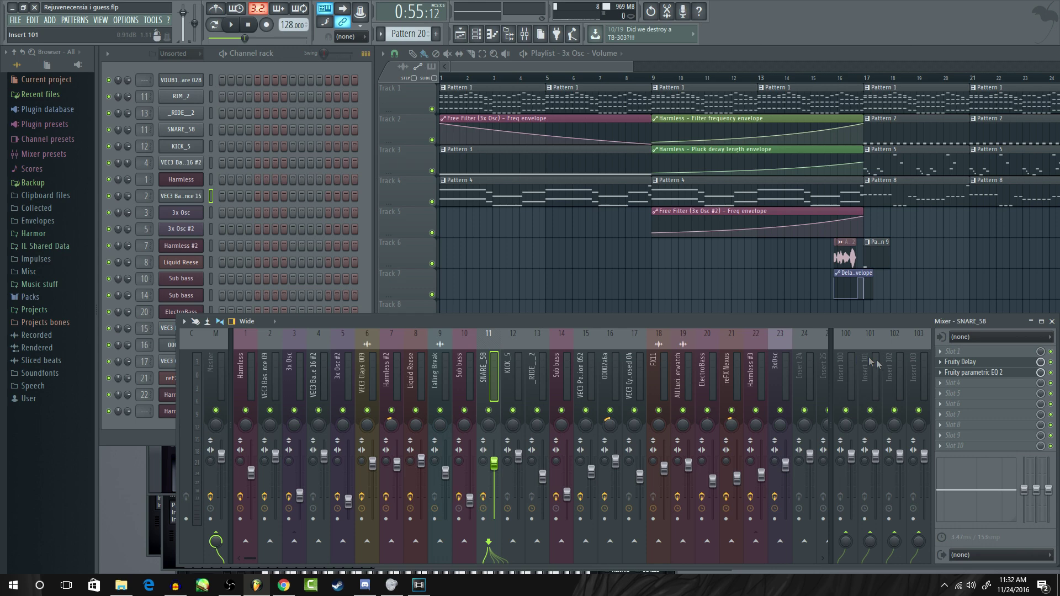
{"action": "left_click", "coordinate": [973, 372]}
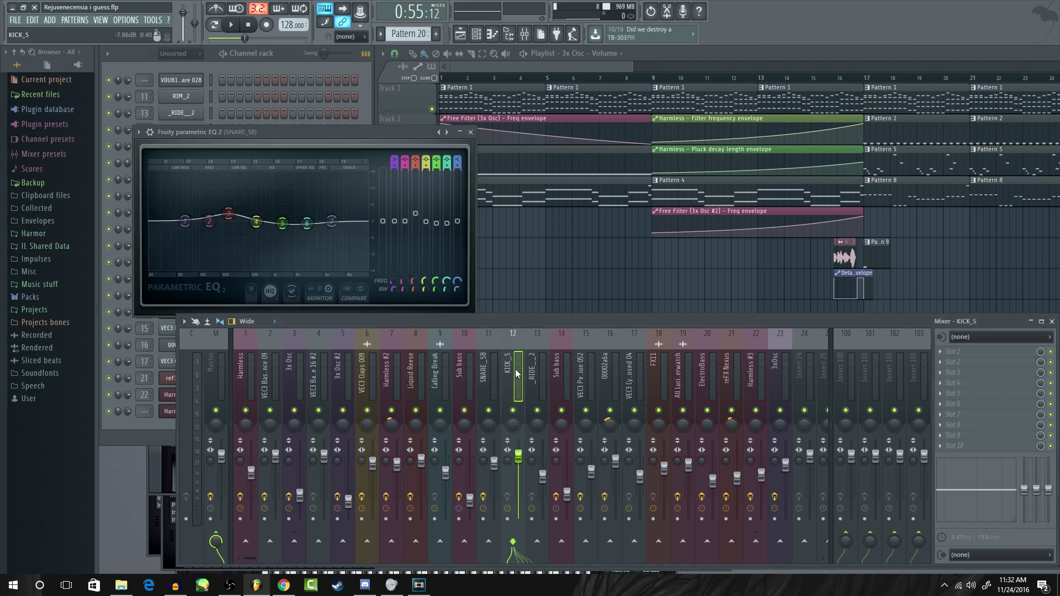
{"action": "left_click", "coordinate": [534, 370]}
{"action": "left_click", "coordinate": [559, 375]}
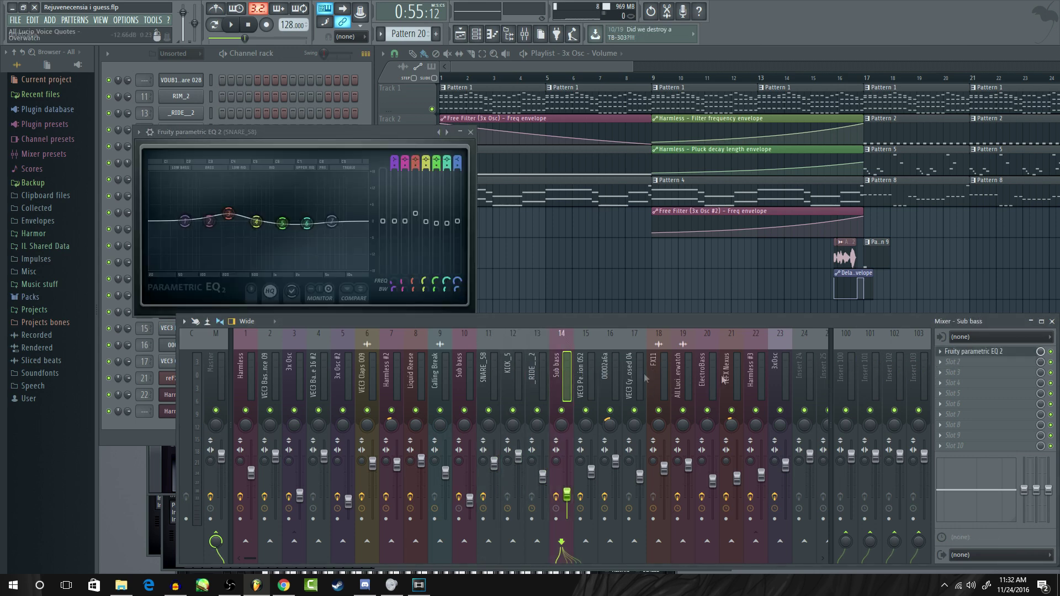
{"action": "left_click", "coordinate": [973, 352]}
Route the VEC3 Bassdrums Trance 15 channel to mixer insert 24
{"action": "left_click", "coordinate": [268, 54]}
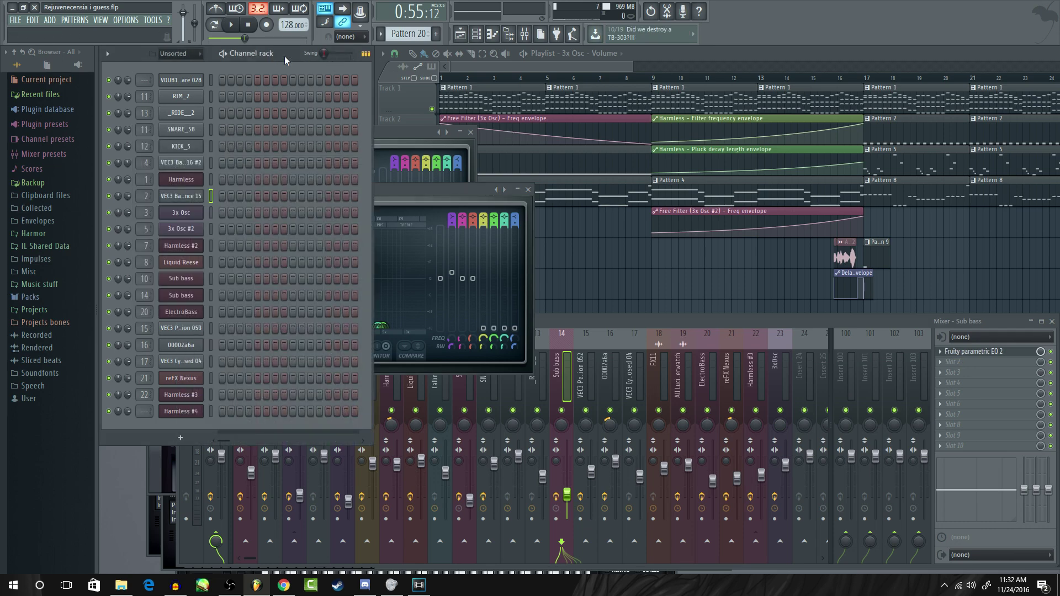
{"action": "left_click", "coordinate": [182, 196]}
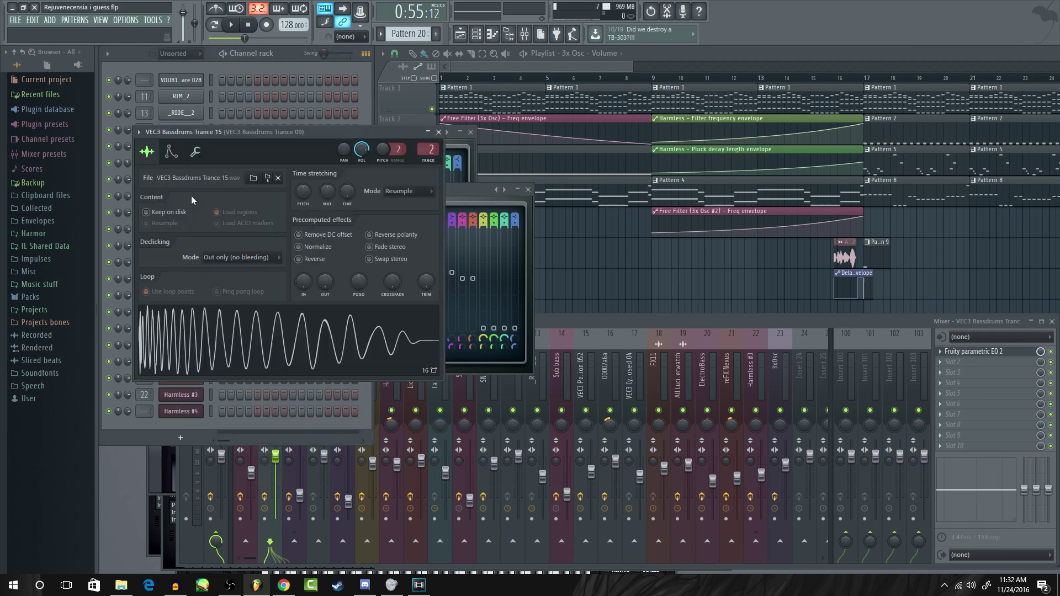
{"action": "left_click", "coordinate": [581, 321]}
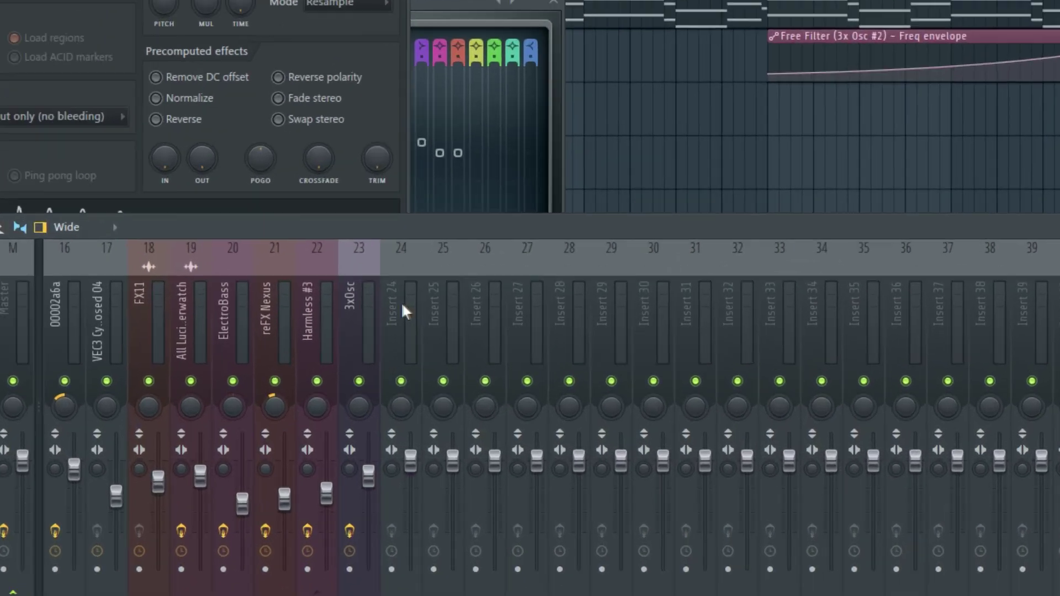
{"action": "right_click", "coordinate": [613, 374]}
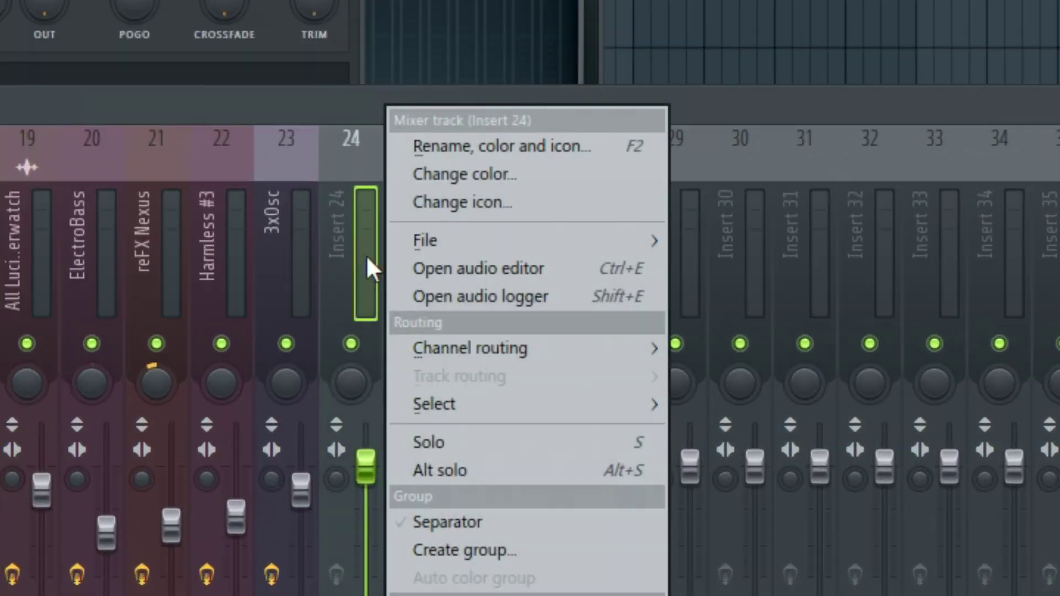
{"action": "mouse_move", "coordinate": [526, 349]}
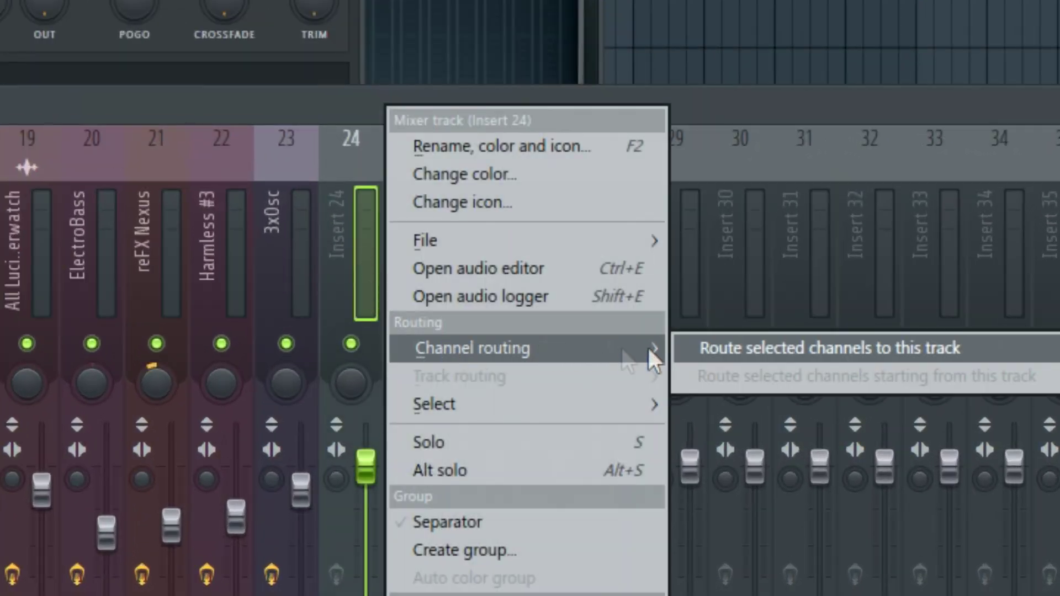
{"action": "left_click", "coordinate": [716, 353]}
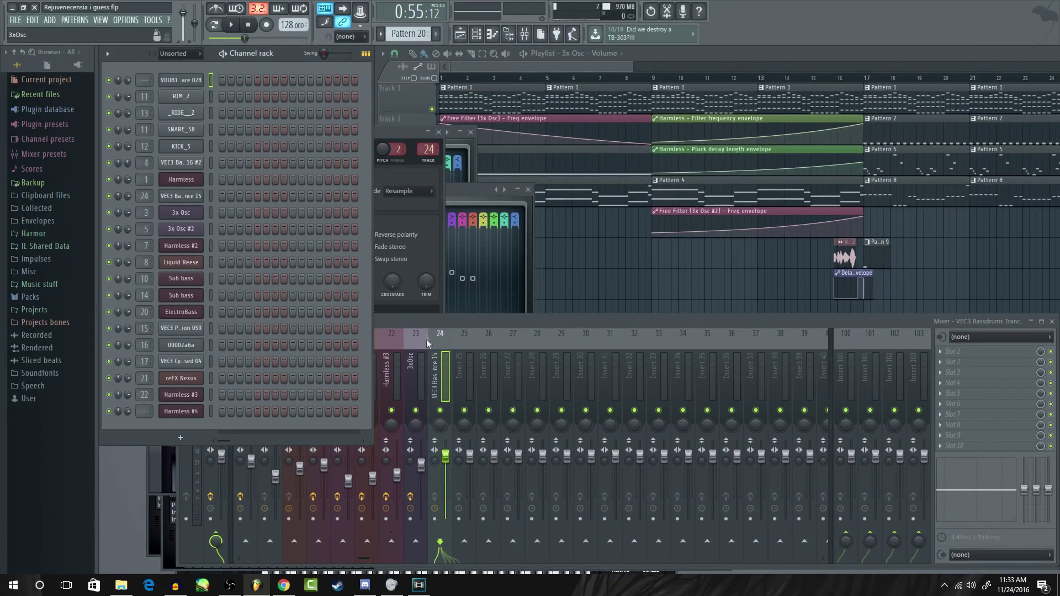
Route the VDUB1 snare channel to mixer insert 24
{"action": "right_click", "coordinate": [366, 251]}
{"action": "mouse_move", "coordinate": [506, 413]}
{"action": "left_click", "coordinate": [586, 412]}
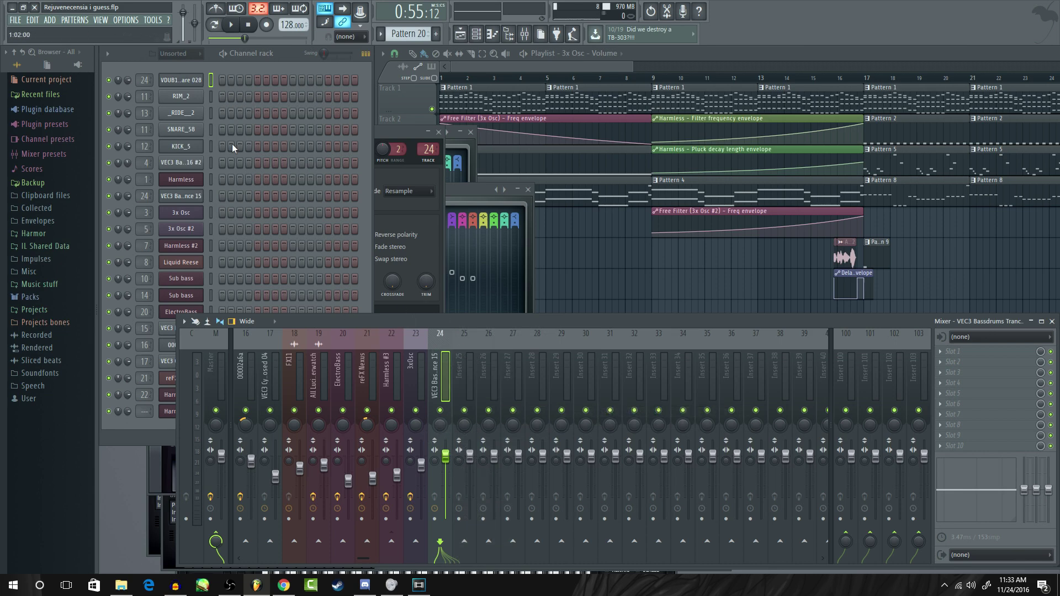
Select the range of rack channels and route them to consecutive inserts starting at 25
{"action": "left_click", "coordinate": [210, 81]}
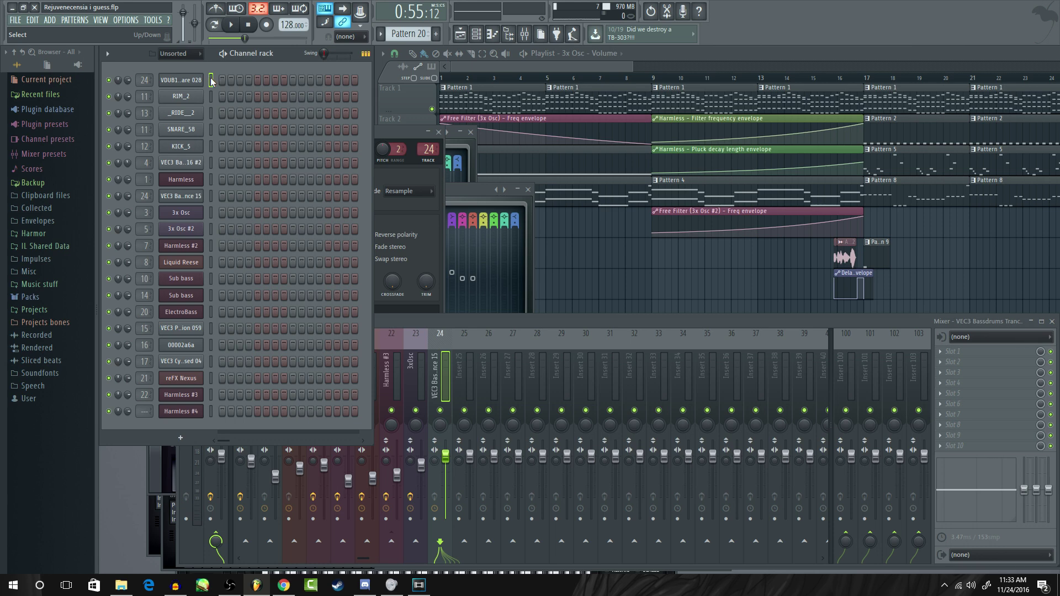
{"action": "key", "text": "ctrl+a"}
{"action": "left_click", "coordinate": [210, 81]}
{"action": "left_click", "coordinate": [211, 112]}
{"action": "left_click_drag", "start_coordinate": [211, 88], "coordinate": [210, 200]}
{"action": "right_click", "coordinate": [474, 381]}
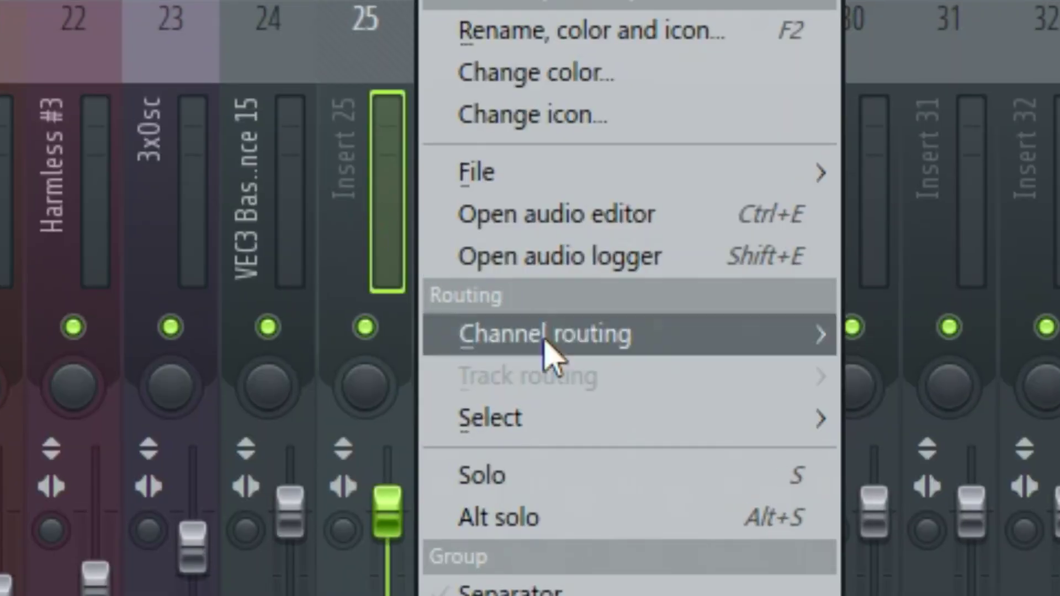
{"action": "mouse_move", "coordinate": [549, 353]}
{"action": "left_click", "coordinate": [954, 377]}
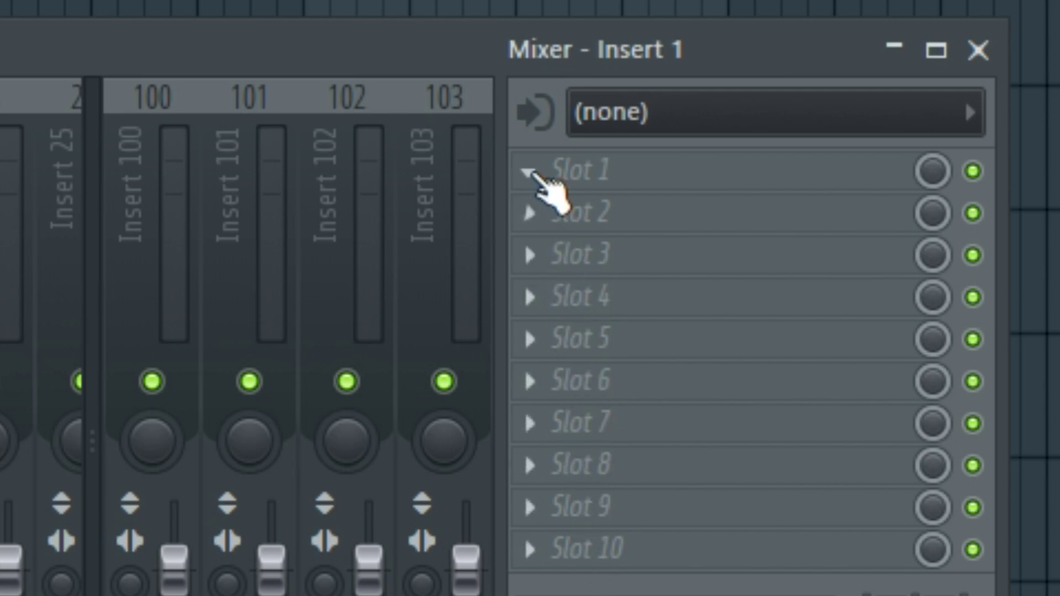
Put Fruity parametric EQ 2 in Insert 1's slot 2, below Fruity Reeverb in slot 1
{"action": "left_click", "coordinate": [533, 175]}
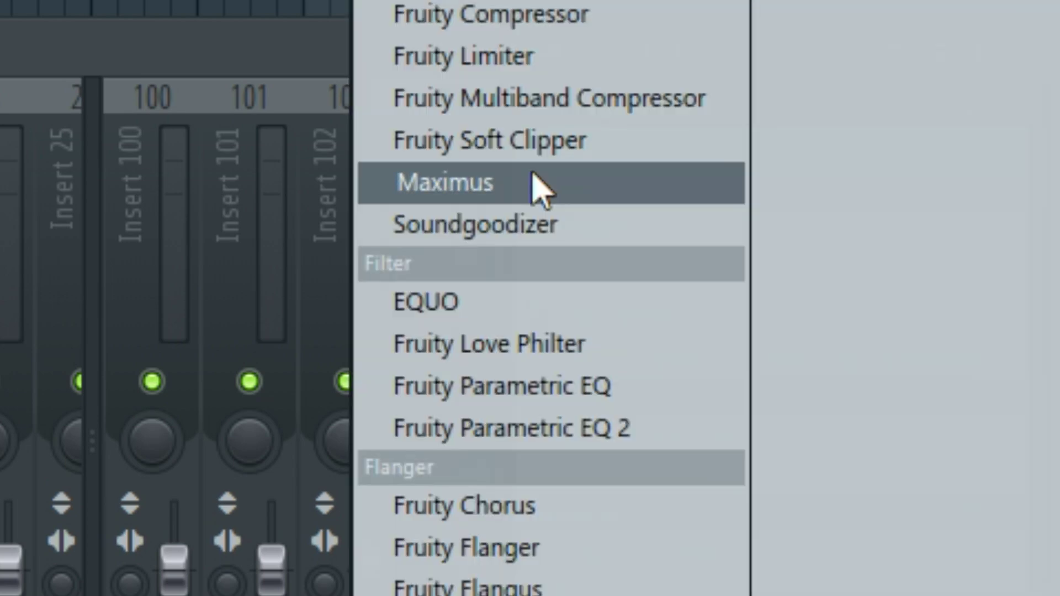
{"action": "key", "text": "Escape"}
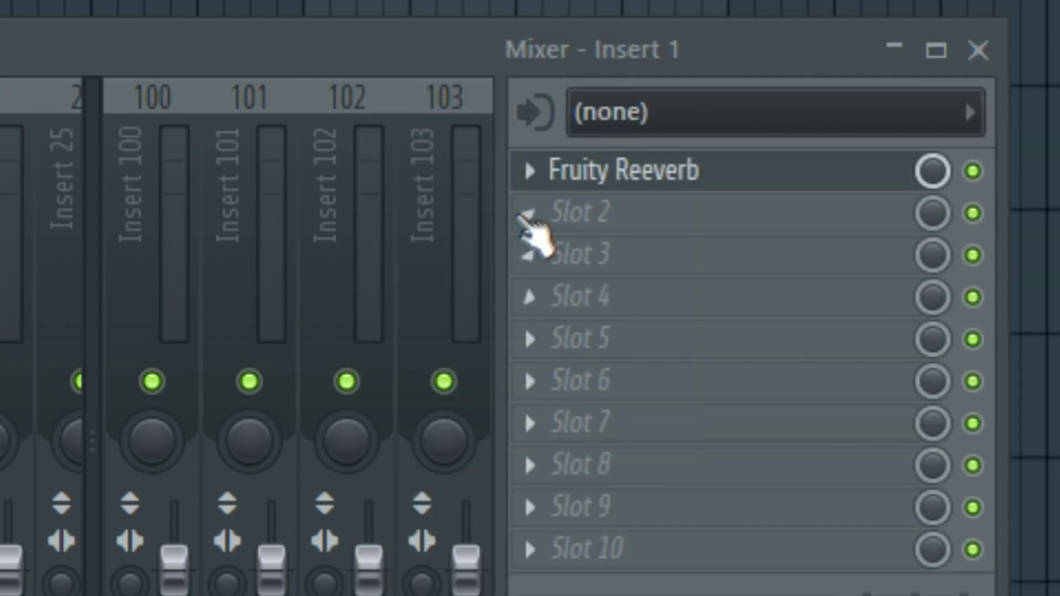
{"action": "left_click", "coordinate": [530, 211]}
{"action": "left_click", "coordinate": [603, 434]}
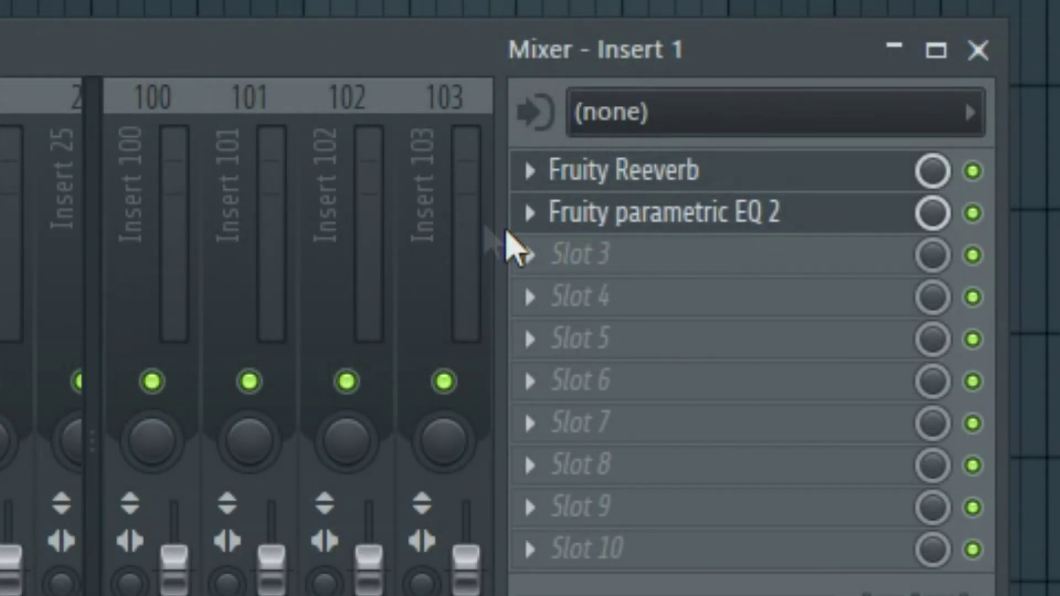
{"action": "left_click", "coordinate": [528, 214]}
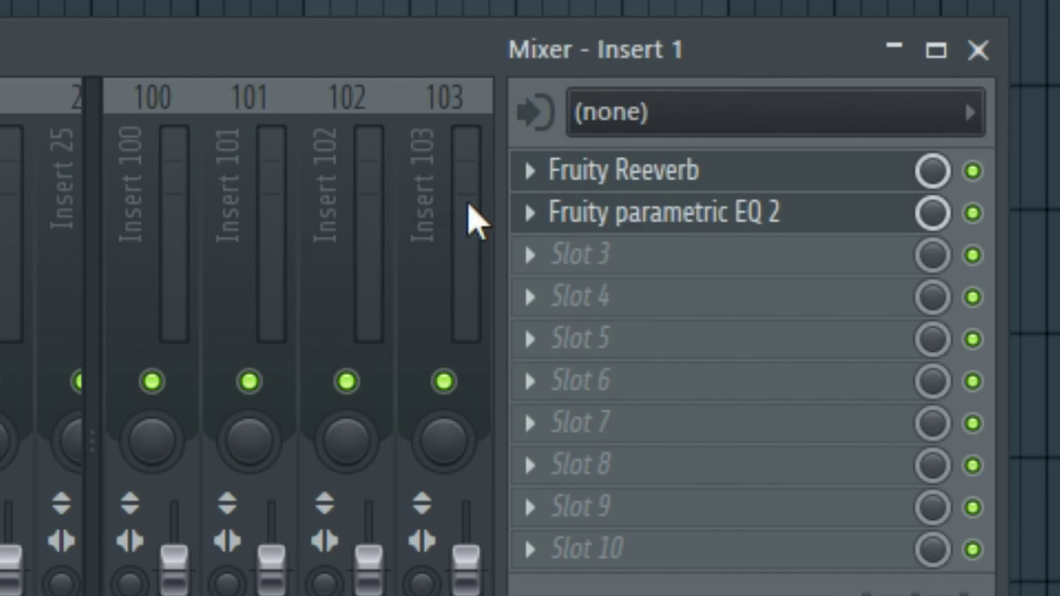
{"action": "left_click", "coordinate": [531, 215]}
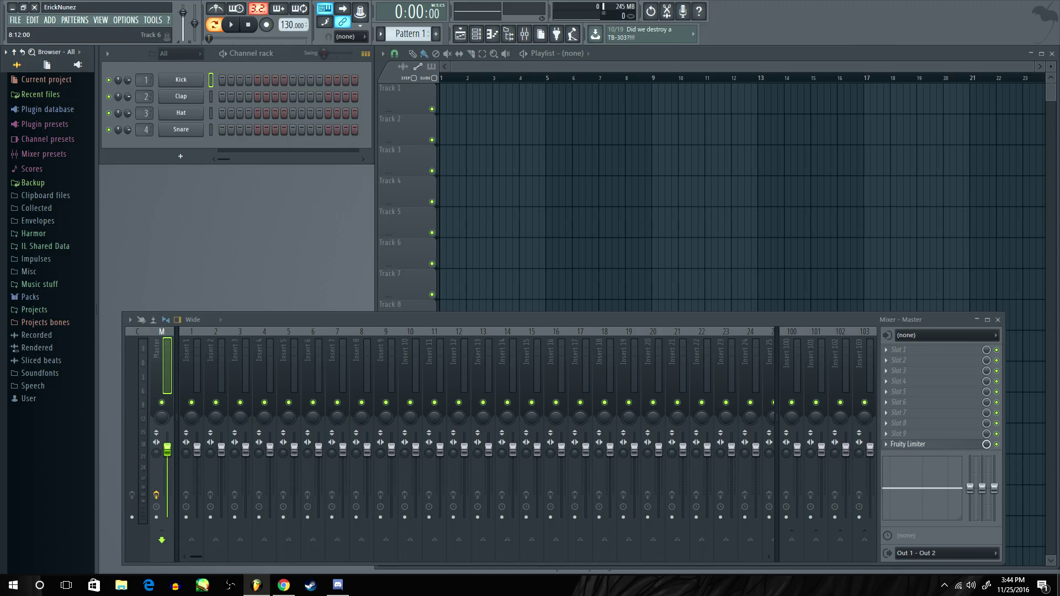